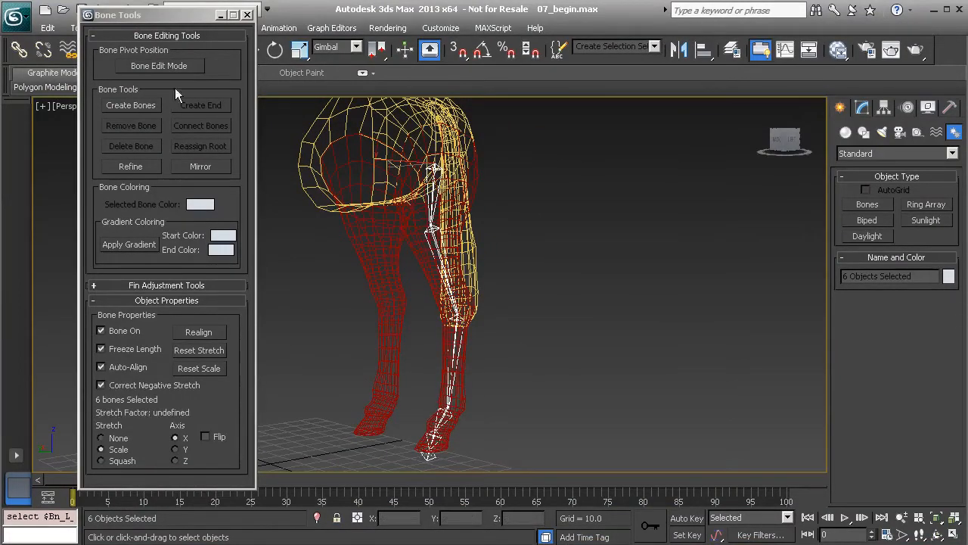
Step: Preview the Bone Mirror of the six selected leg bones across the different mirror axes, and cancel it
left_click(202, 165)
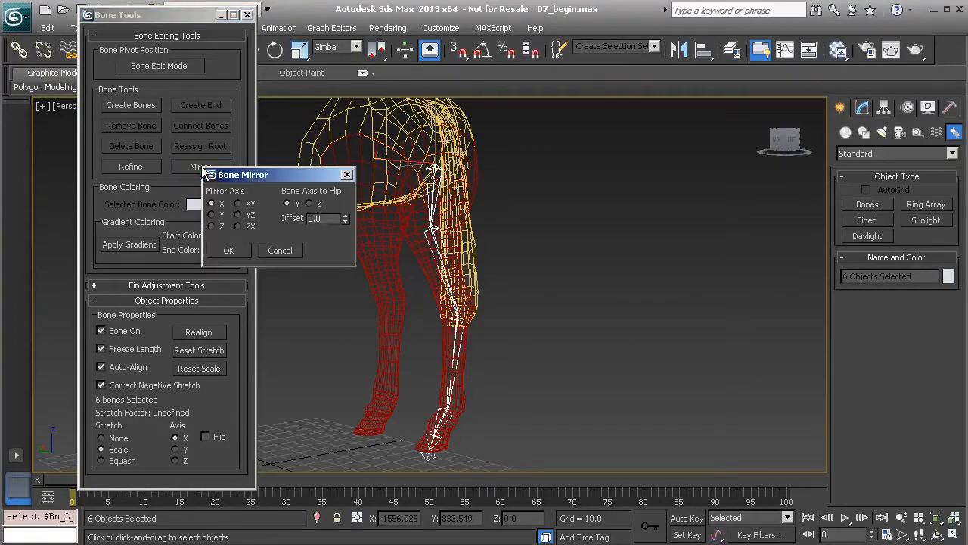
left_click_drag(253, 175, 548, 187)
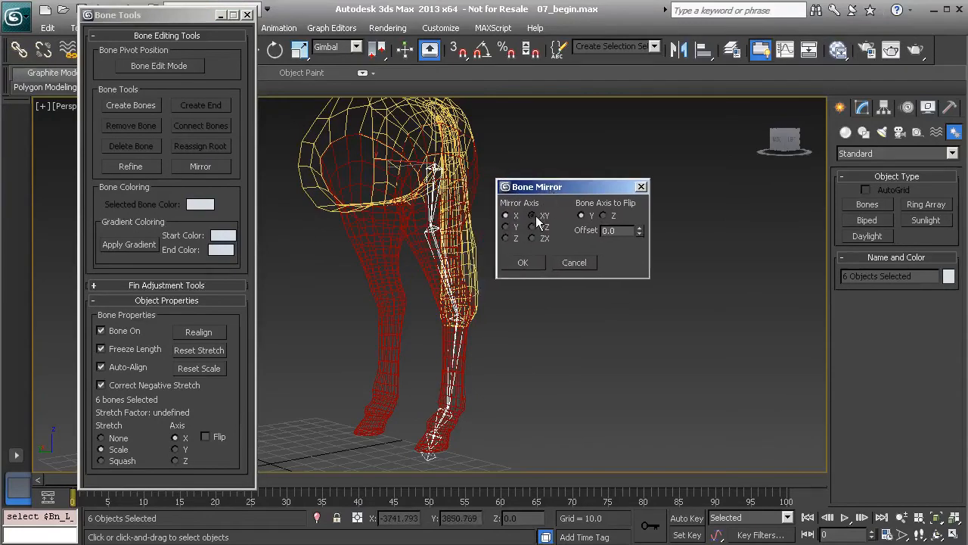
left_click(534, 215)
left_click(533, 227)
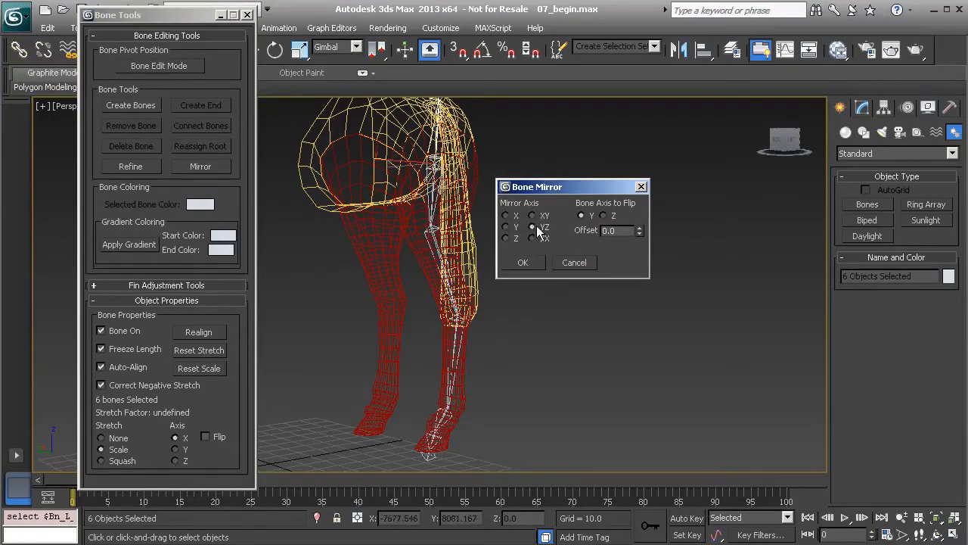
left_click(507, 216)
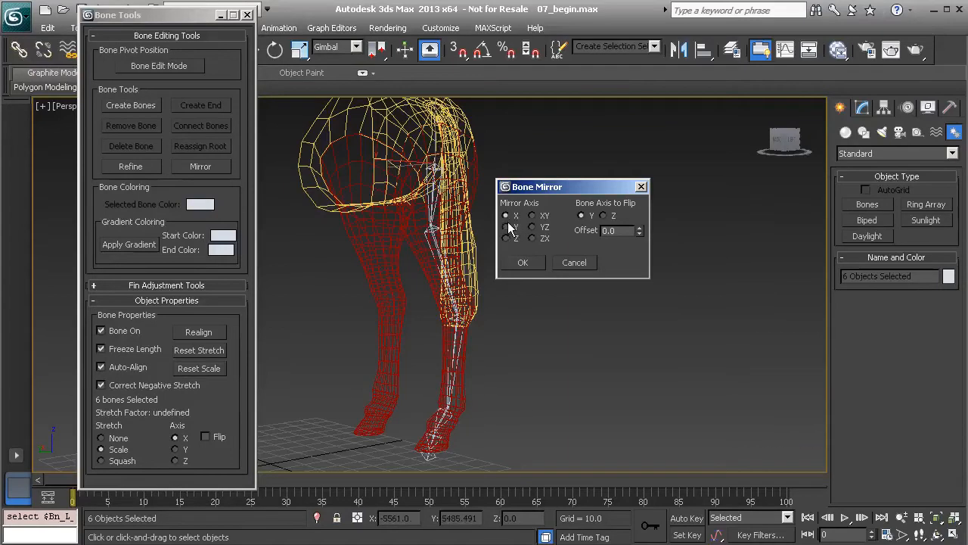
left_click(507, 227)
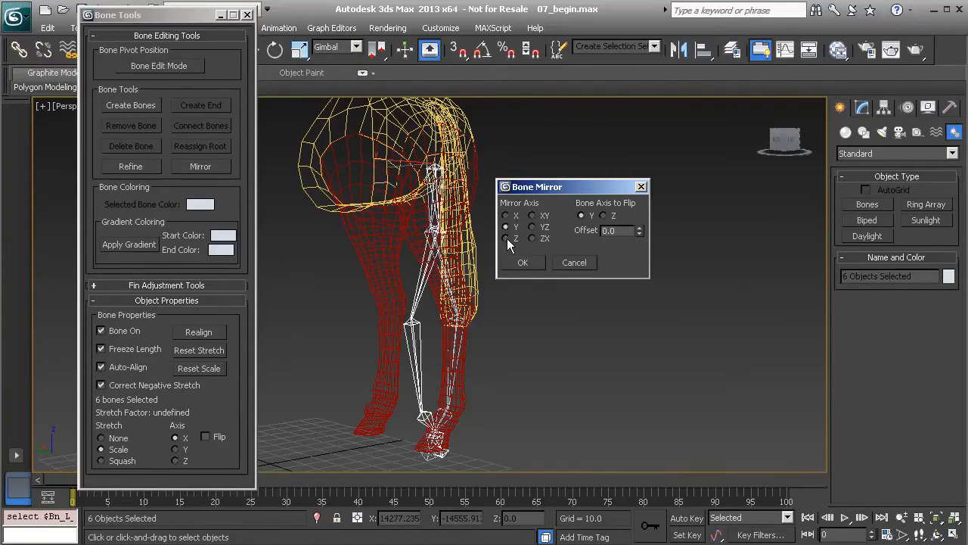
left_click(506, 238)
left_click(533, 216)
left_click(533, 227)
left_click(533, 238)
left_click(506, 216)
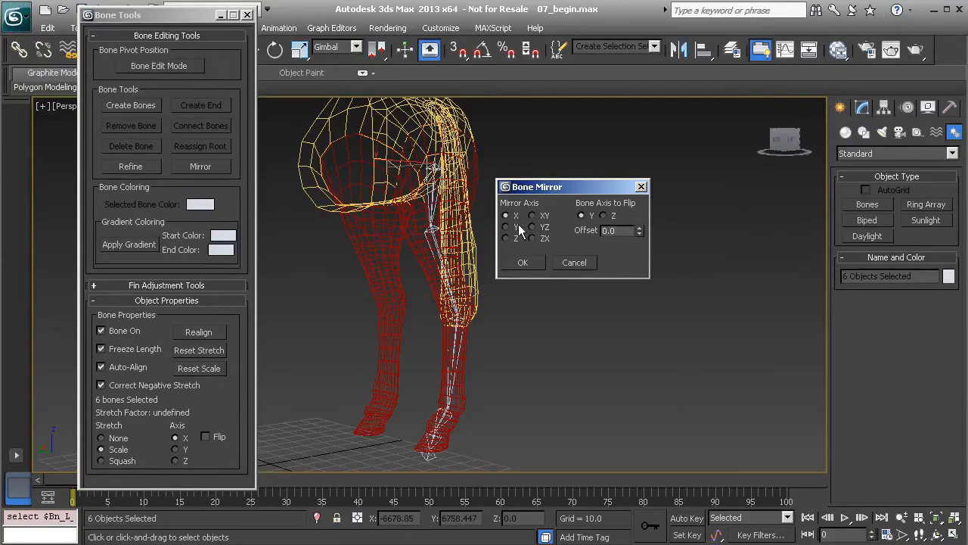
left_click(574, 262)
Step: Begin mirroring the six leg bones across X with Y as the flipped bone axis, and set the offset to 55
left_click_drag(181, 13, 715, 82)
middle_click_drag(218, 331, 244, 357, "alt")
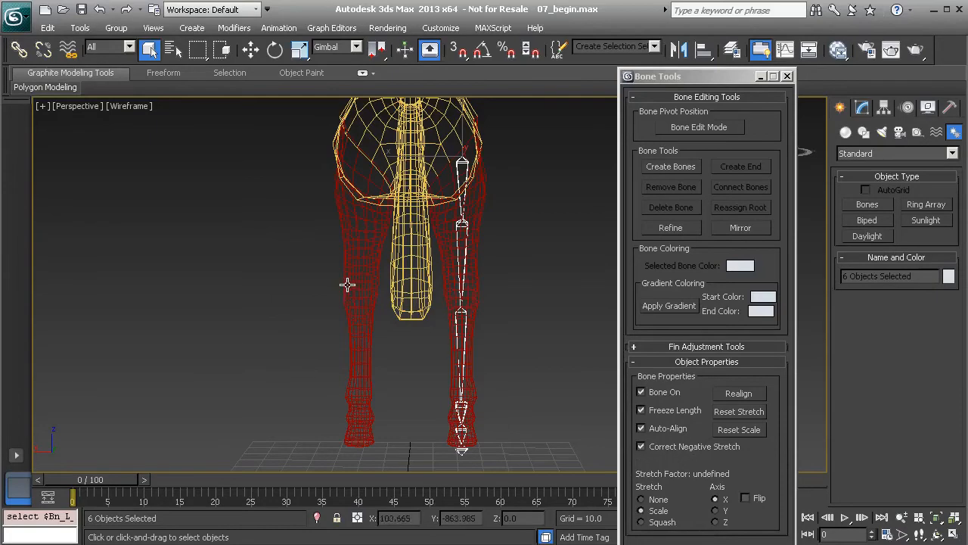
left_click(732, 228)
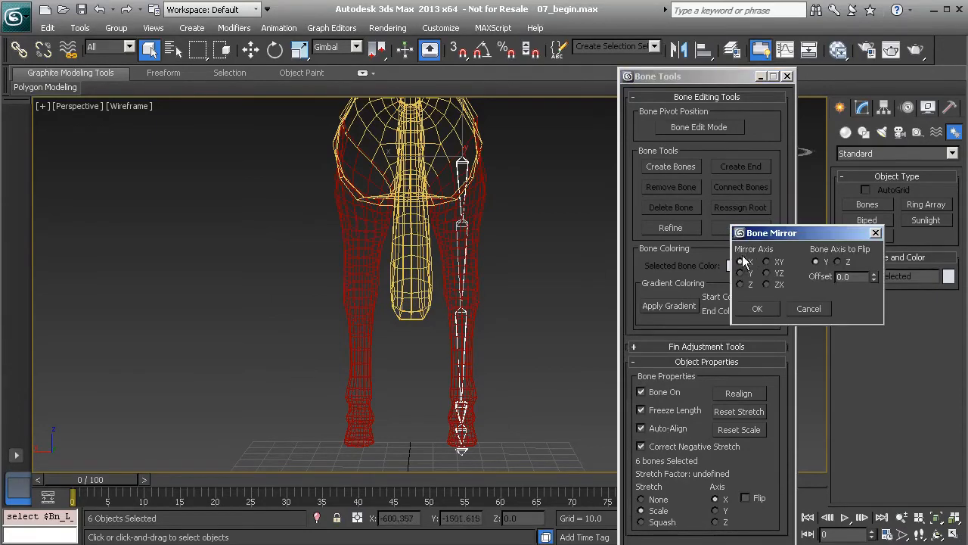
left_click_drag(804, 237, 693, 209)
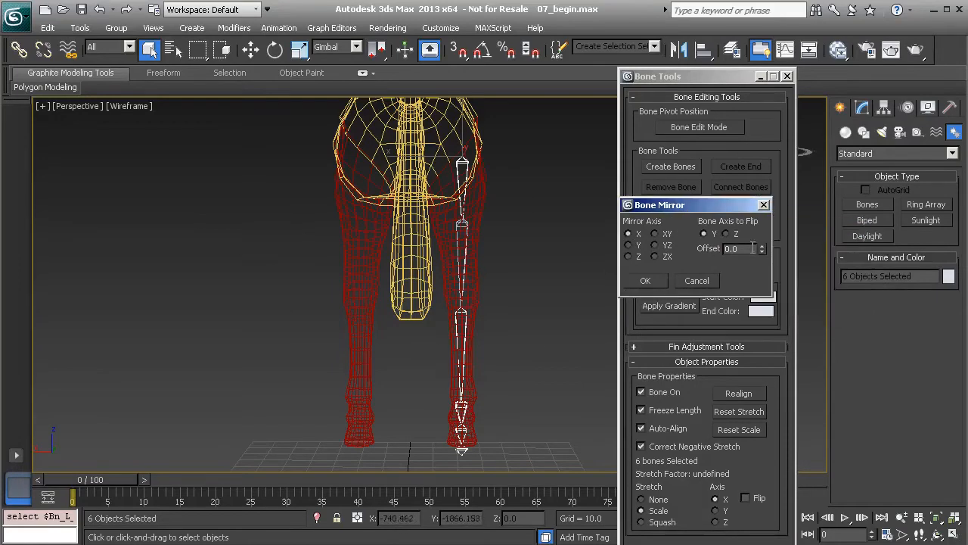
left_click_drag(761, 246, 732, 219)
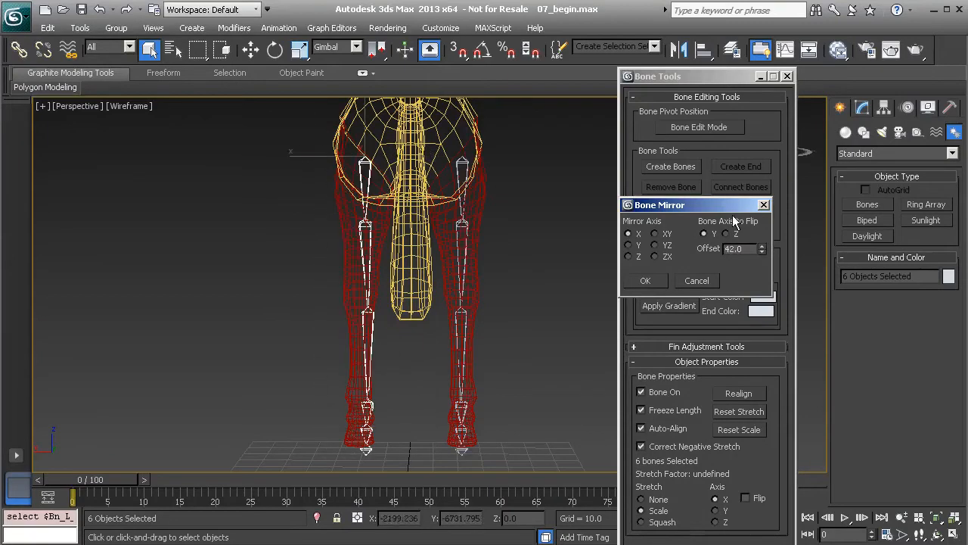
left_click_drag(761, 248, 760, 233)
Step: Compare the XY and YZ mirror axes for the leg bones and return the mirror axis to X
left_click(659, 233)
left_click(659, 245)
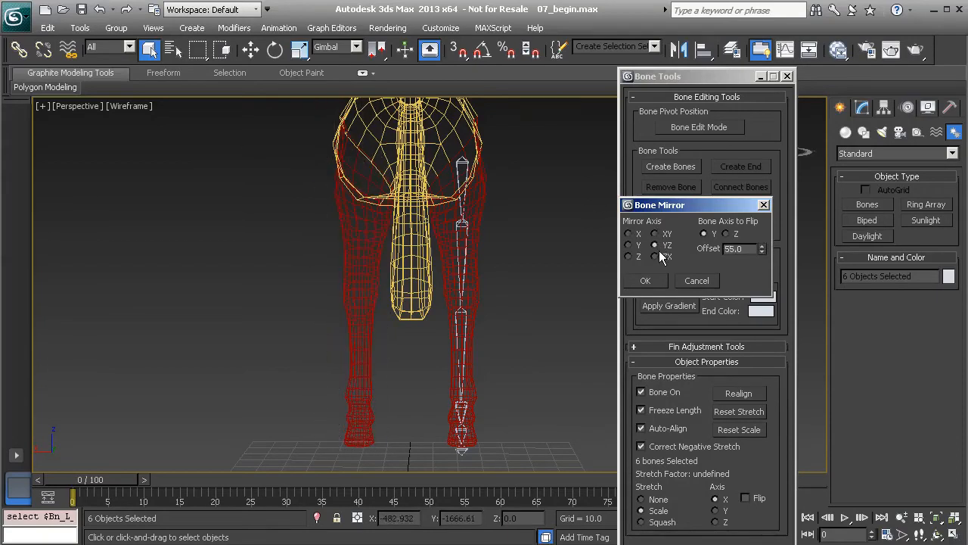
left_click(663, 234)
left_click(656, 245)
left_click(656, 234)
left_click(632, 236)
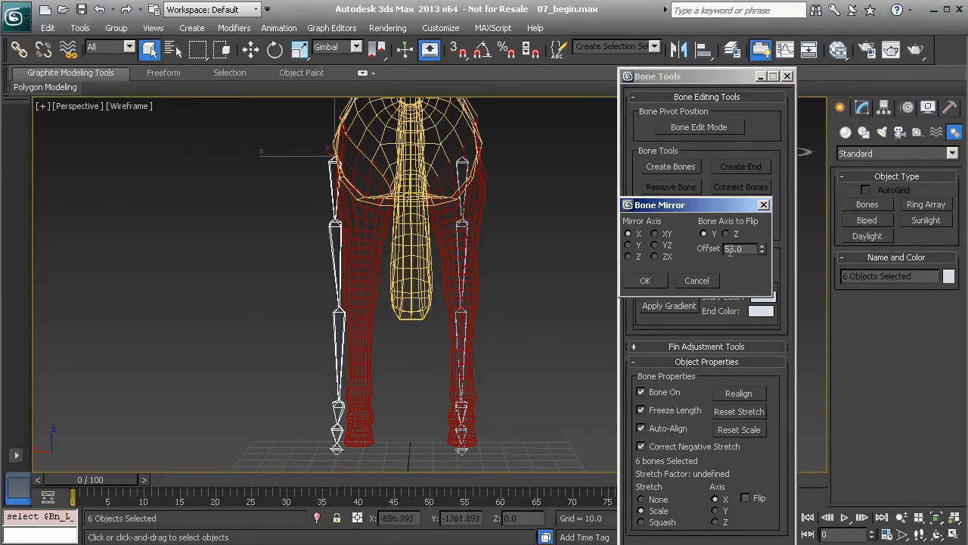
Step: Set the mirror offset to 54 and confirm the mirrored leg bones
left_click_drag(762, 246, 761, 247)
left_click_drag(728, 208, 651, 196)
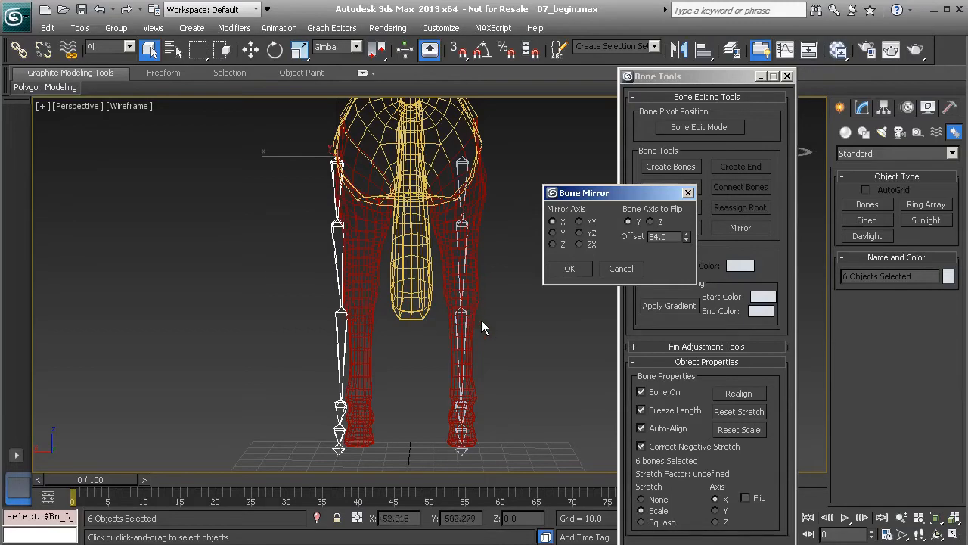
left_click(573, 269)
Step: Test-rotate the left tibia bone together with its mirrored counterpart in the Gimbal coordinate system, and undo the rotation
left_click(463, 249)
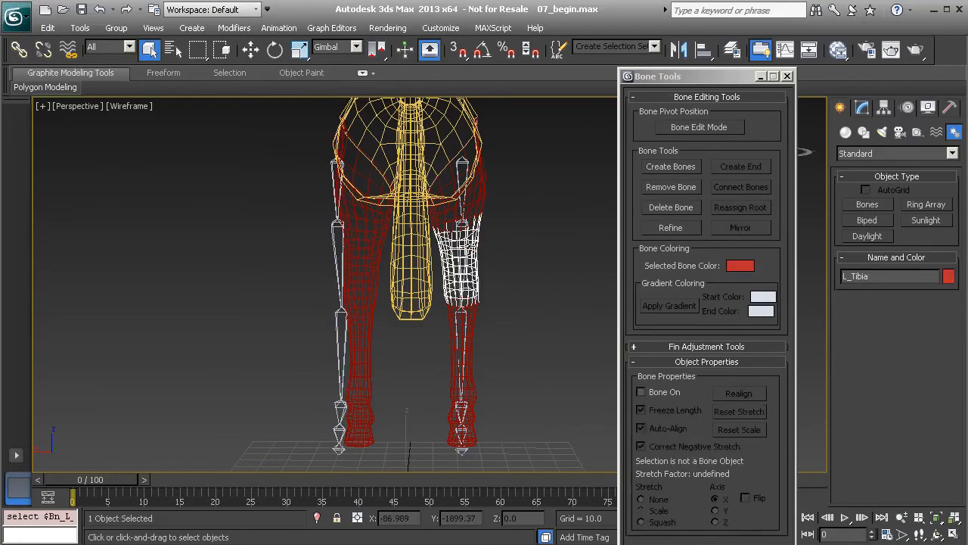
left_click(463, 248)
middle_click_drag(485, 270, 454, 283)
scroll(454, 284, "up", 2)
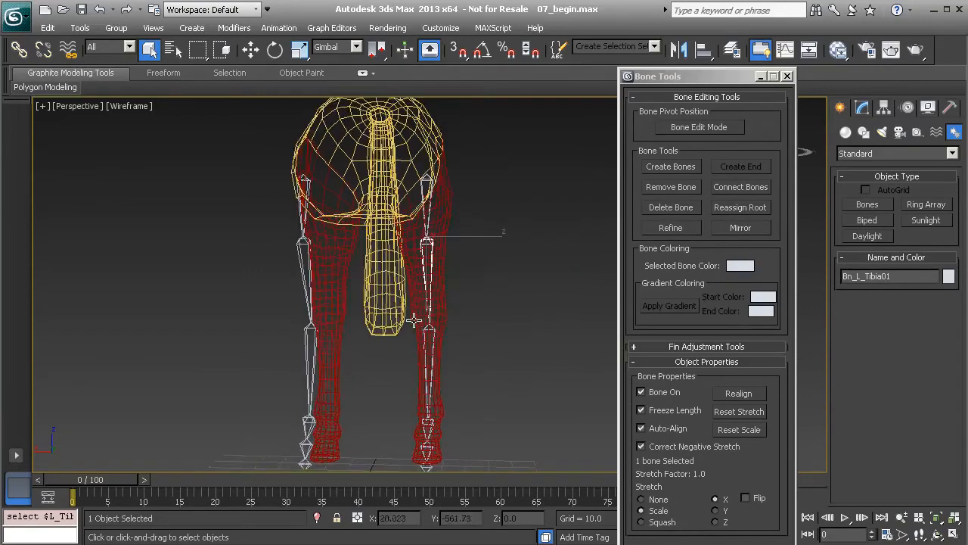
left_click(278, 278, "ctrl")
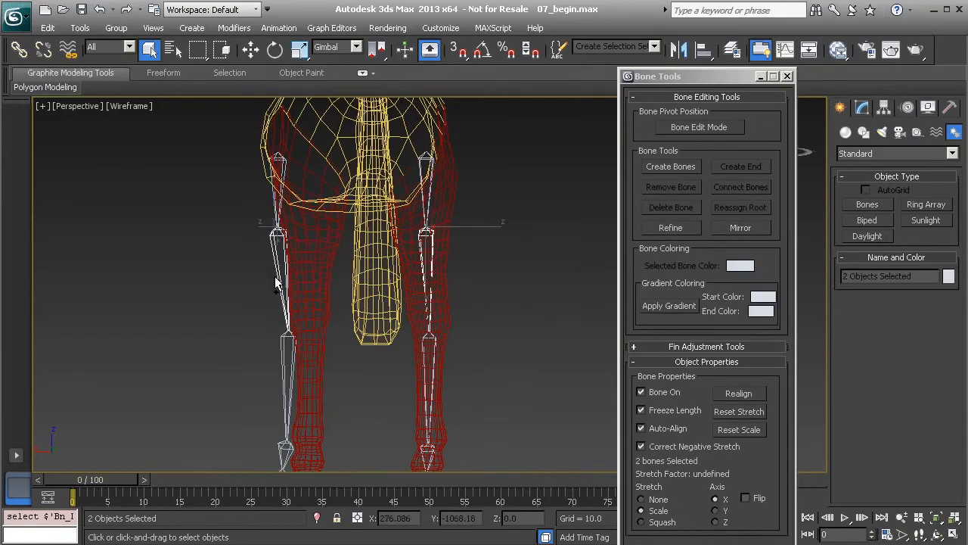
key("e")
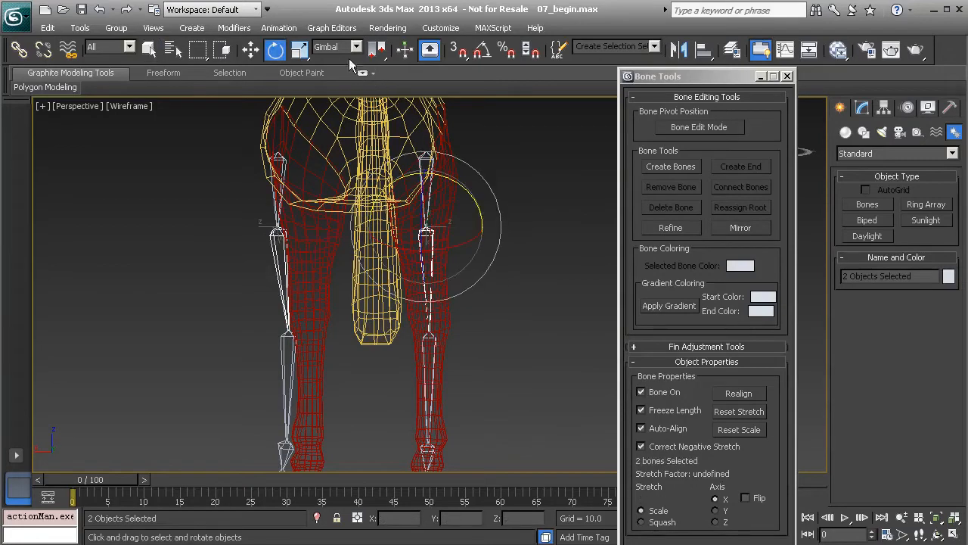
left_click(336, 47)
left_click(336, 107)
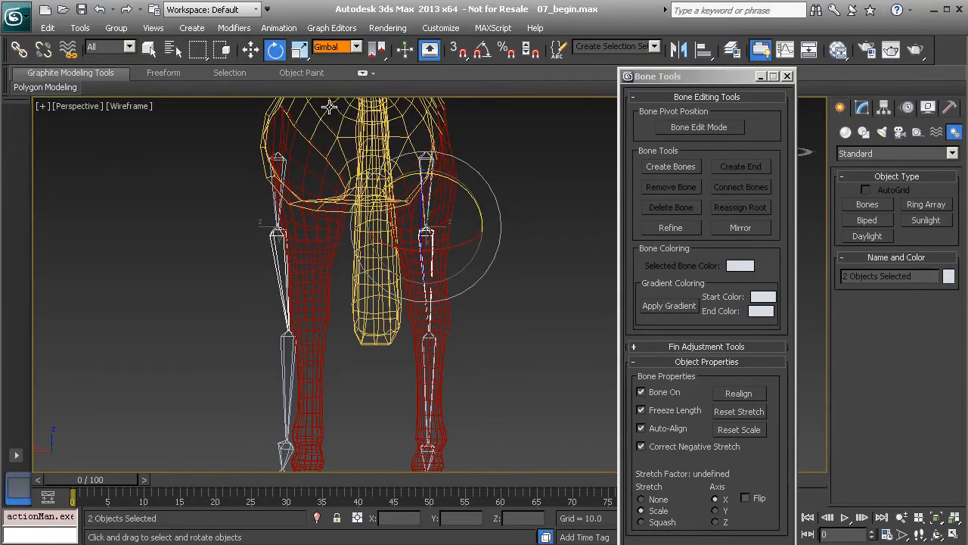
left_click_drag(481, 227, 401, 136)
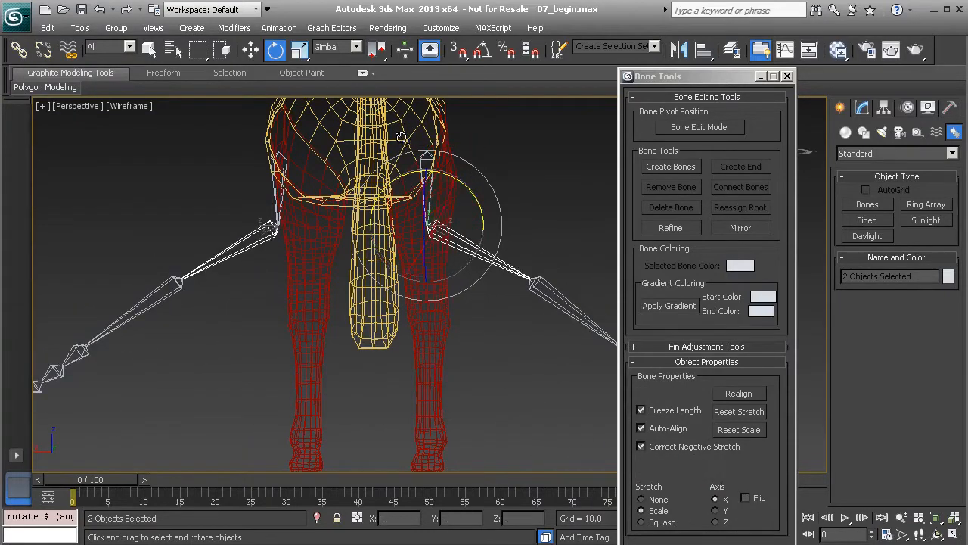
key("ctrl+z")
Step: Repeat the rotation test on both tibia bones from a different angle, undoing each rotation
middle_click_drag(433, 220, 473, 206, "alt")
left_click_drag(482, 206, 447, 156)
key("ctrl+z")
left_click_drag(476, 201, 430, 134)
key("ctrl+z")
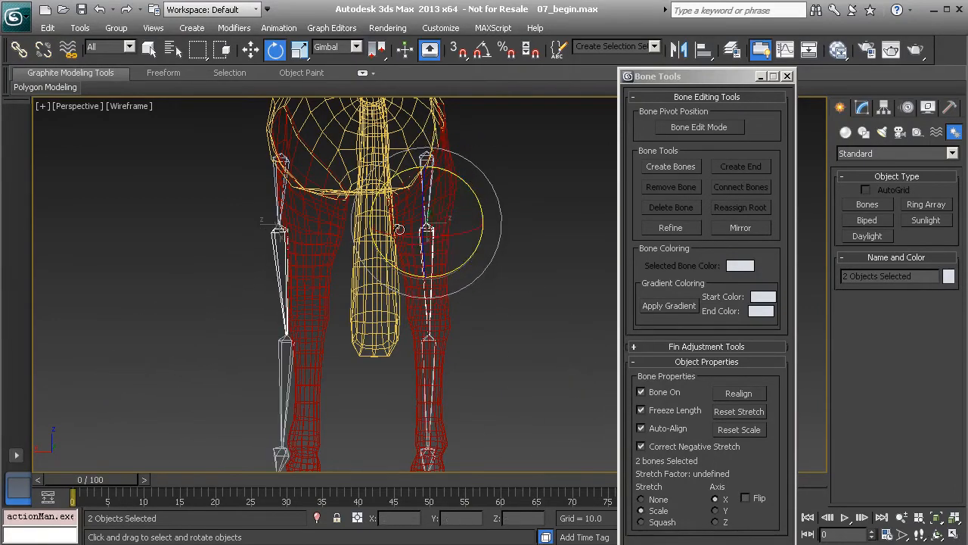
Step: Undo the bone mirror and mirror the six leg bones across X again with Z as the bone axis to flip
key("ctrl+z")
key("ctrl+z")
key("ctrl+z")
key("ctrl+z")
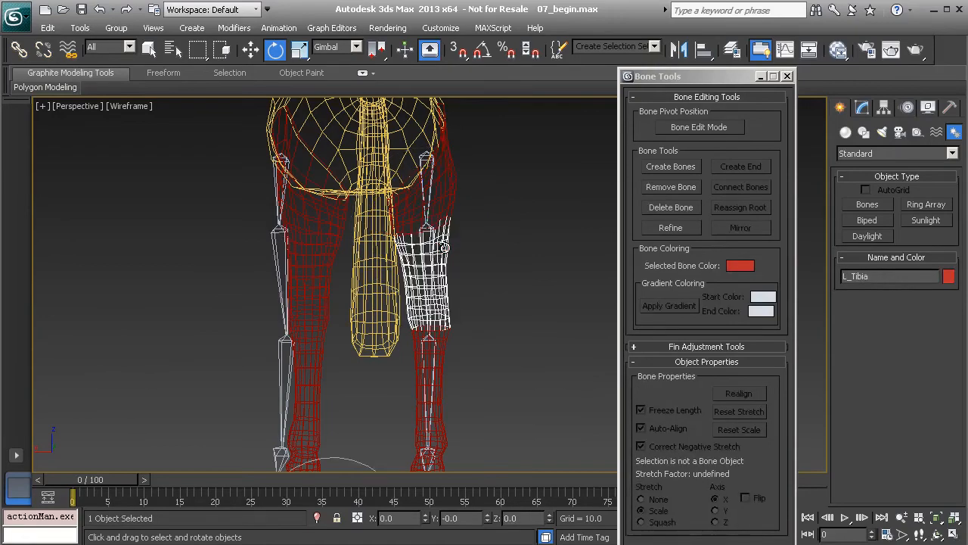
left_click(739, 228)
left_click(854, 265)
left_click(776, 313)
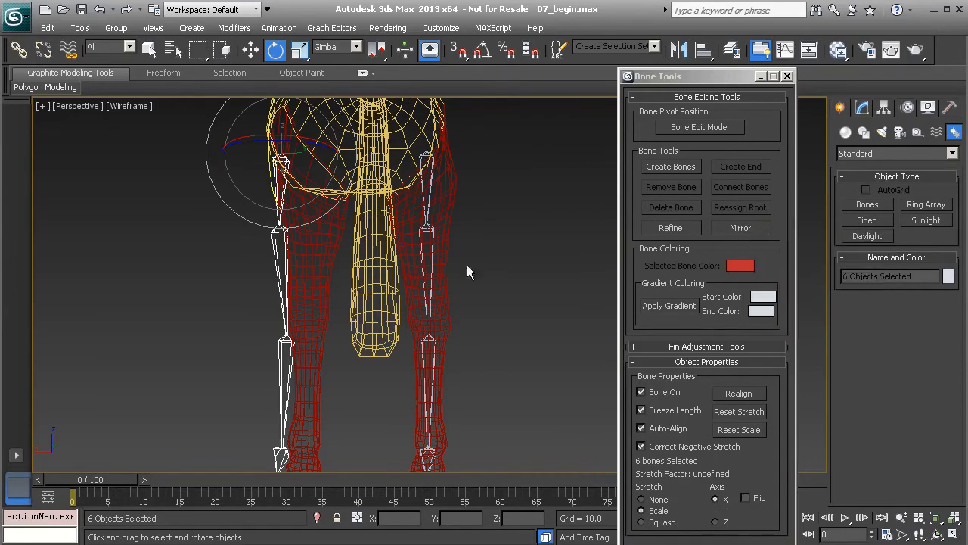
Step: Select both tibia bones, test-rotate them about 45 degrees around the gimbal Y axis, and undo the rotation
left_click(427, 280)
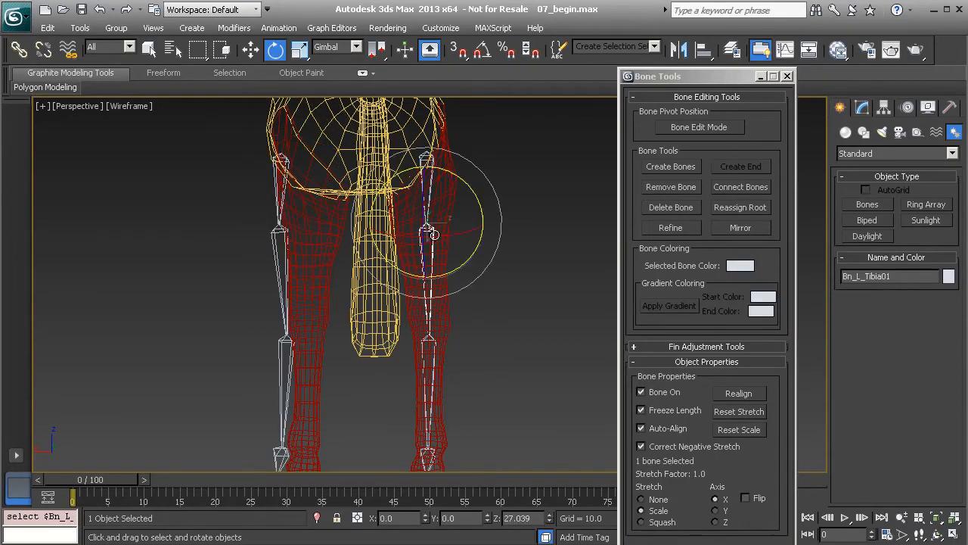
left_click(278, 246, "ctrl")
left_click_drag(478, 217, 447, 147)
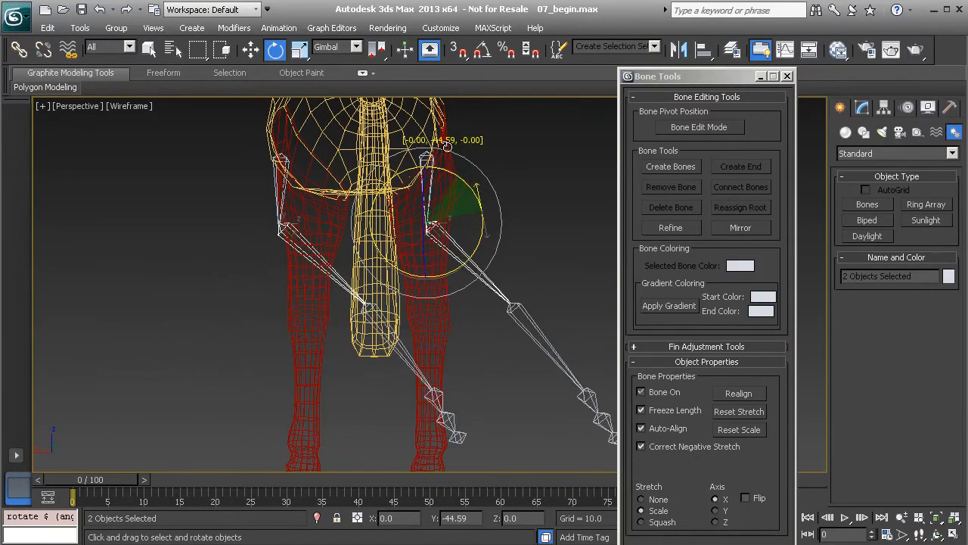
key("ctrl+z")
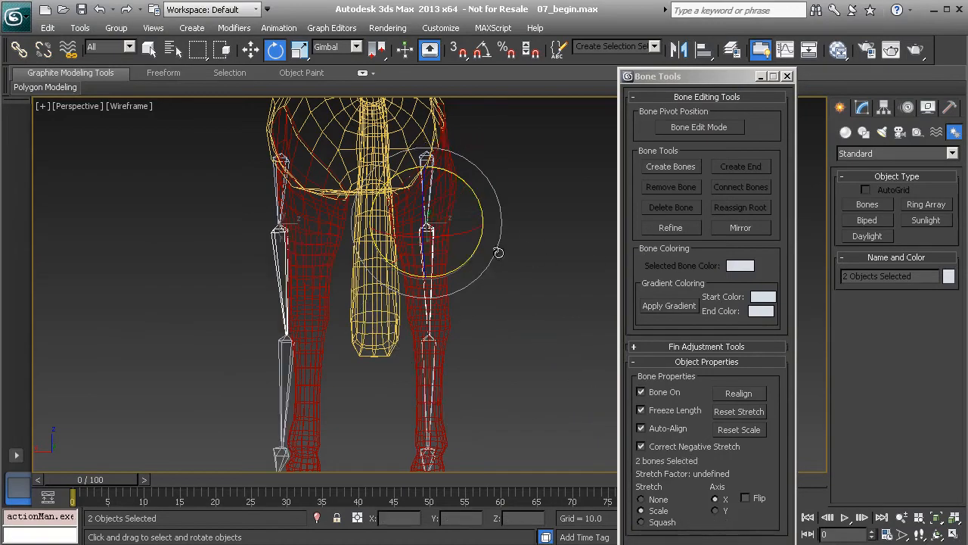
Step: Undo the Z-flipped mirror and mirror the six leg bones across X with Y as the flipped axis and an offset of 71
key("ctrl+z")
key("ctrl+z")
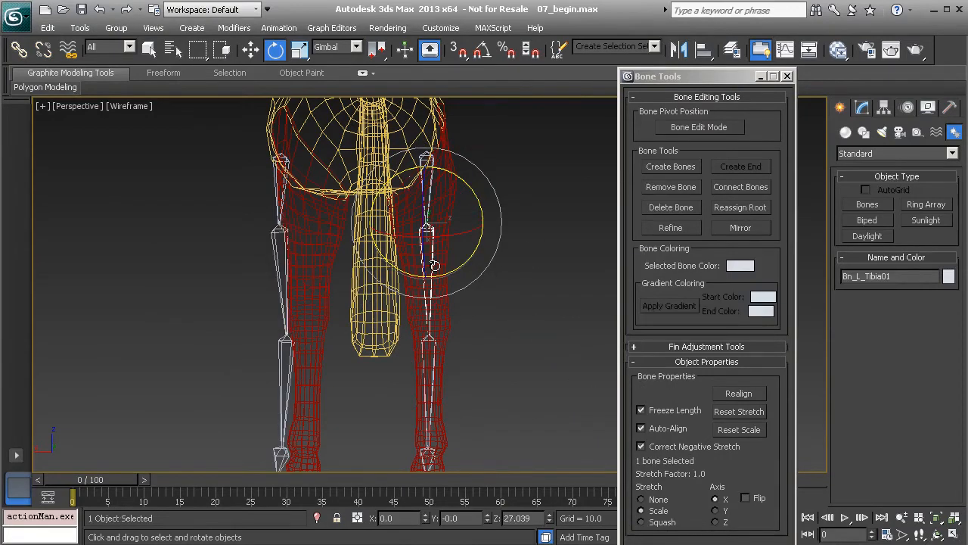
left_click(742, 228)
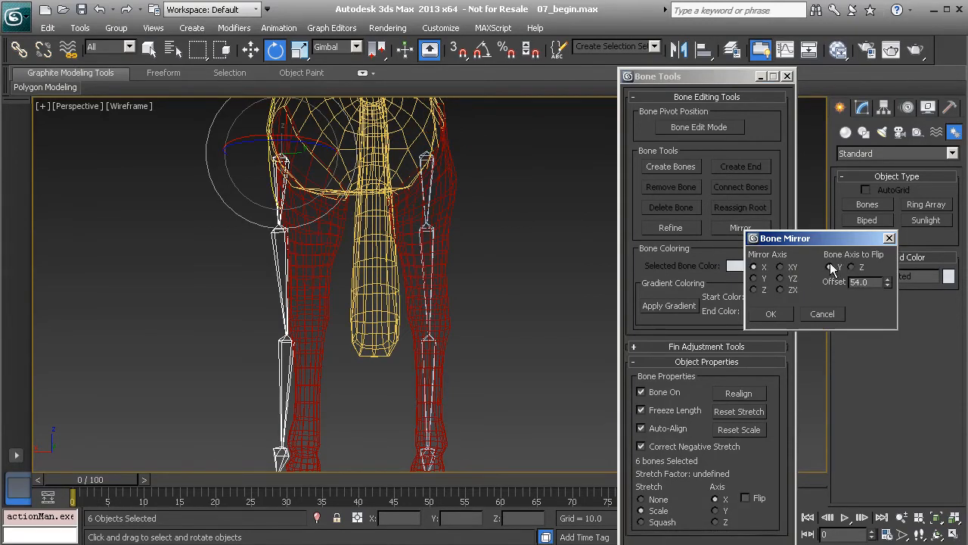
left_click_drag(887, 280, 882, 285)
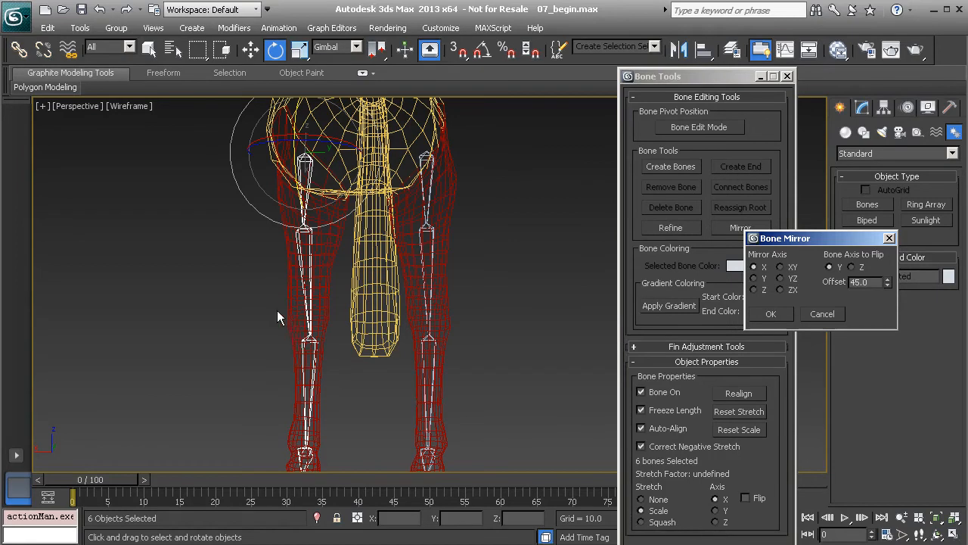
left_click_drag(888, 284, 879, 262)
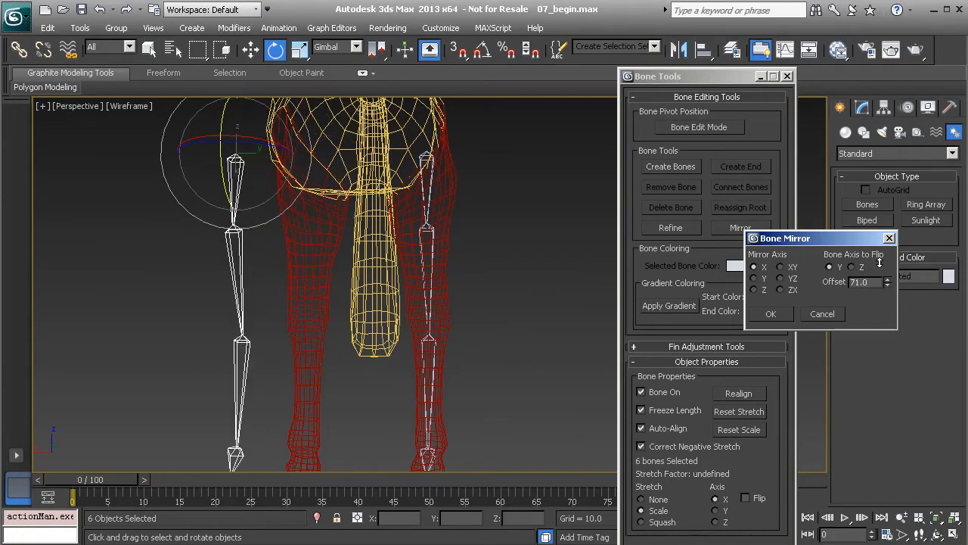
left_click(772, 314)
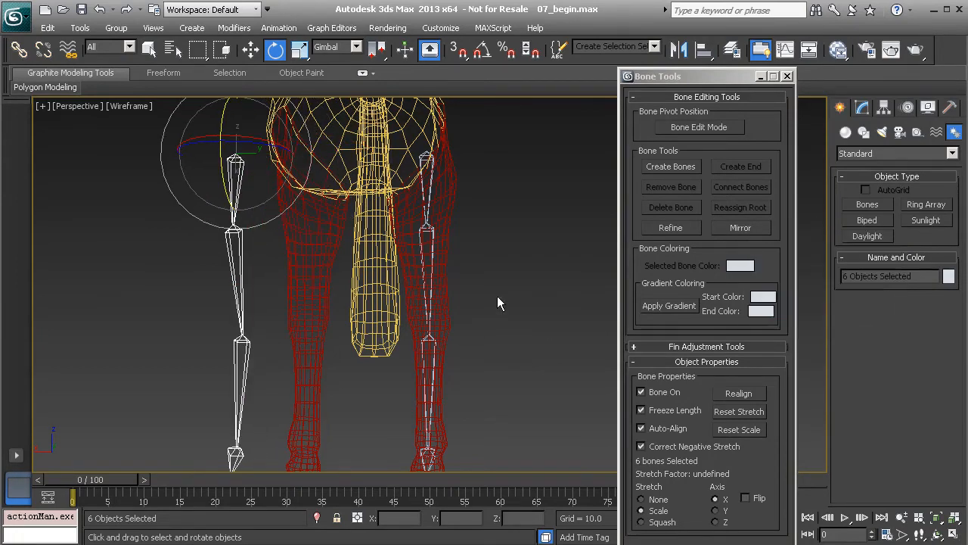
Step: Close the Bone Tools window and clear the bone selection
left_click_drag(719, 77, 624, 136)
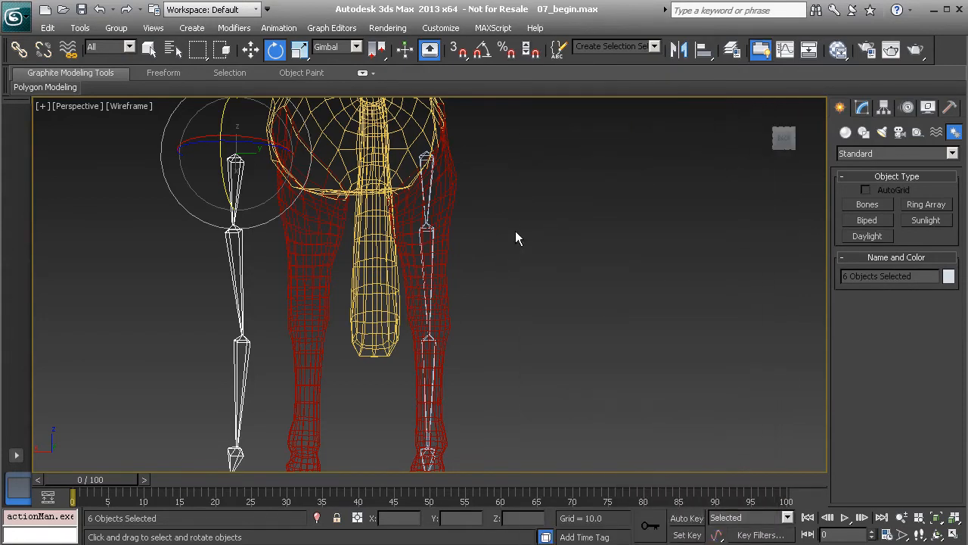
left_click(540, 215)
mouse_move(480, 246)
middle_mouse_down("alt")
mouse_move(421, 259)
mouse_move(492, 249)
middle_mouse_up("alt")
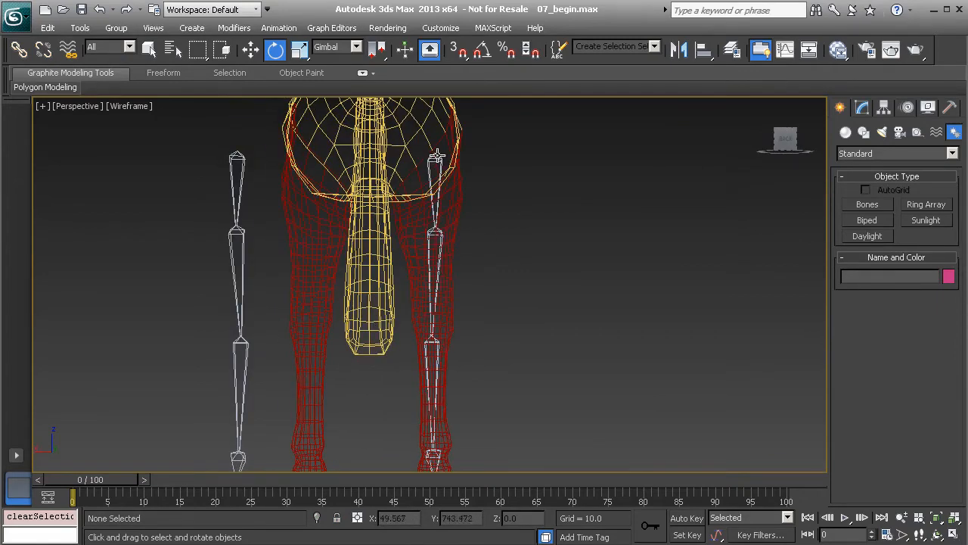
middle_click_drag(435, 159, 436, 177, "alt")
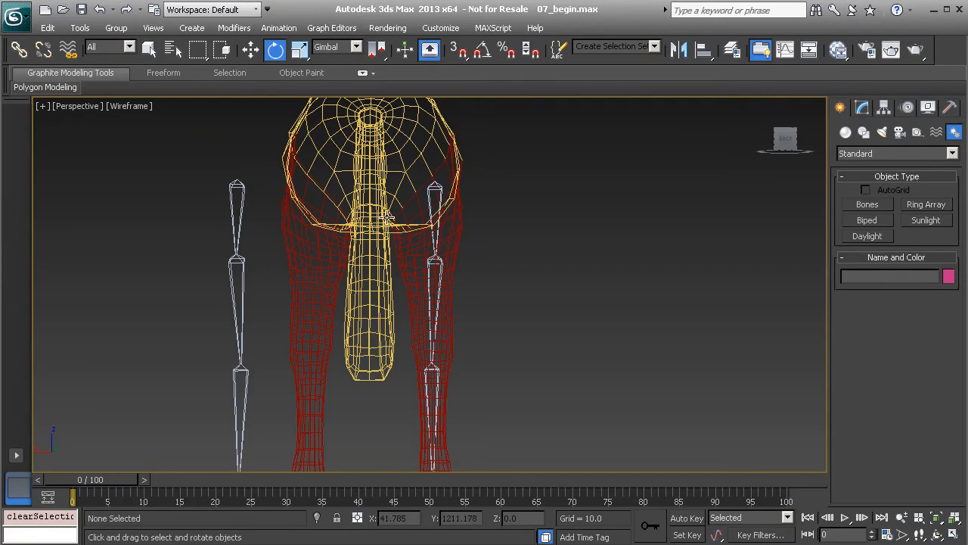
Step: Create a Point helper with the Cross display and size 10.0 beside the original left hind leg's lower bones
left_click(916, 132)
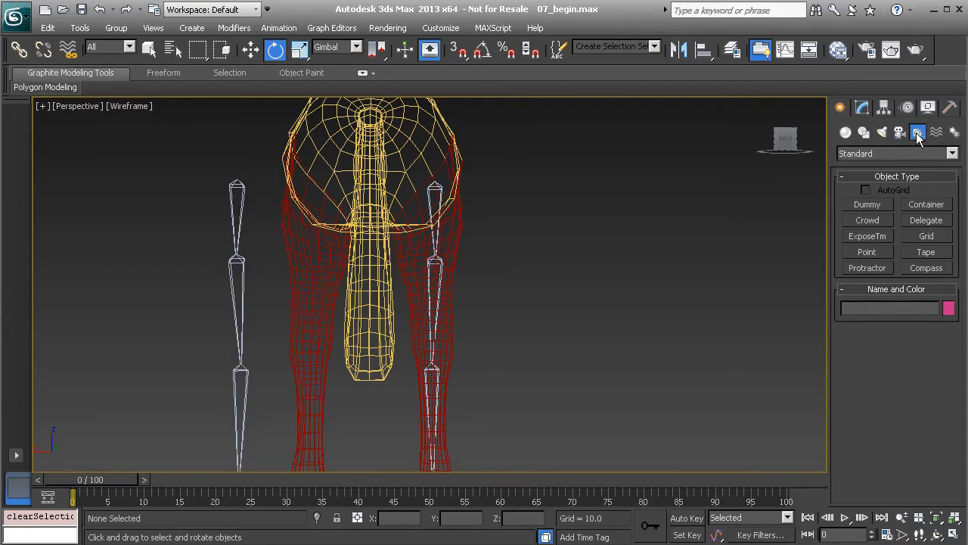
left_click(870, 252)
middle_click_drag(585, 346, 680, 298, "alt")
middle_click_drag(649, 350, 655, 317, "alt")
middle_click_drag(655, 318, 665, 384)
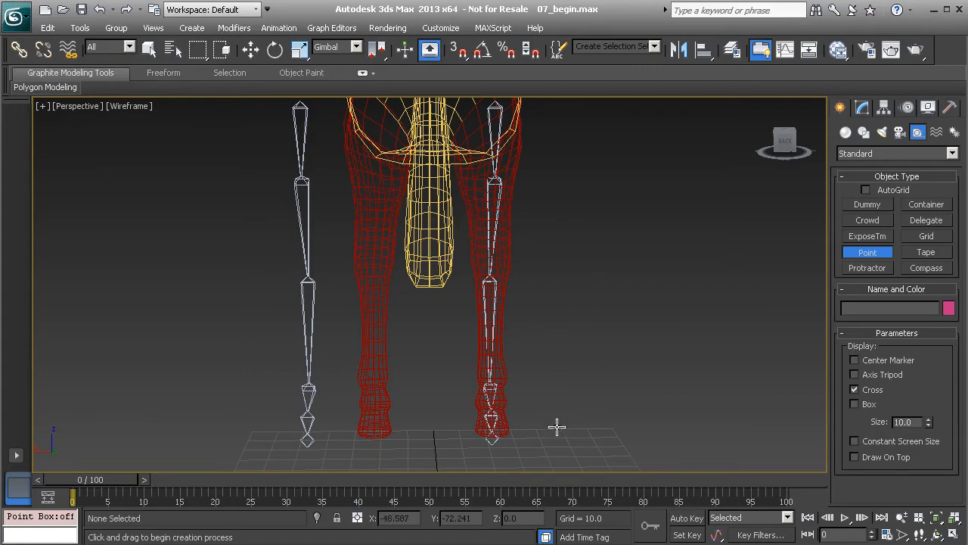
left_click(543, 401)
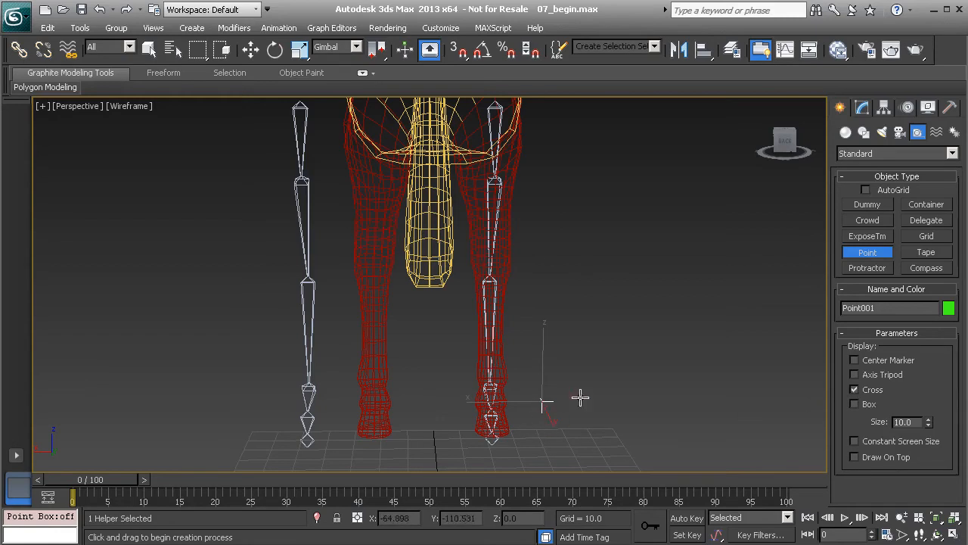
Step: Quick-align the Point helper to the top of the original left femur bone
key("e")
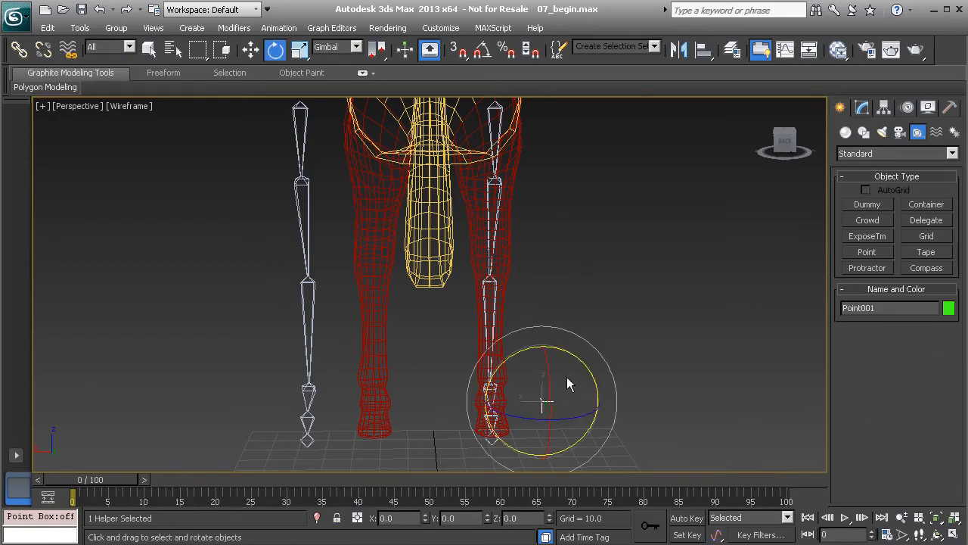
middle_click_drag(614, 330, 611, 392)
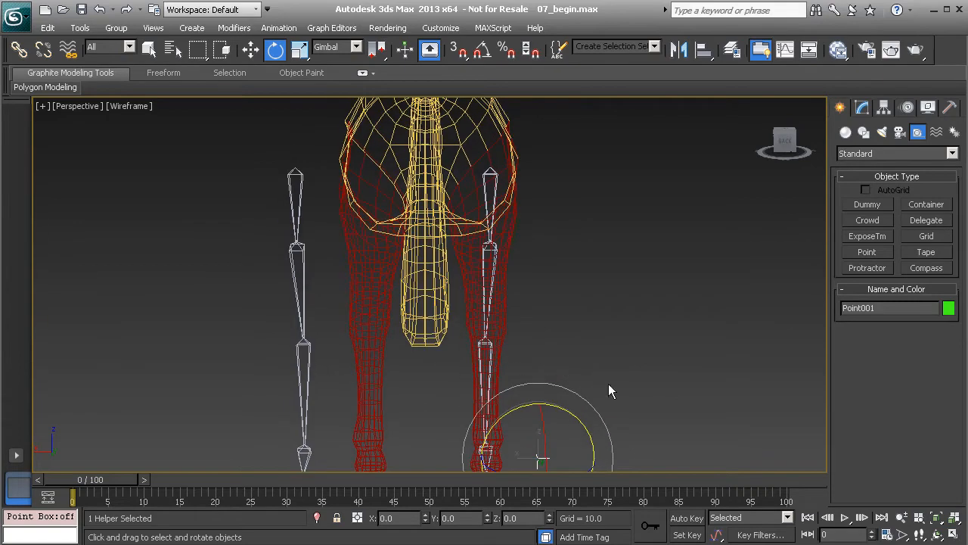
key("alt+a")
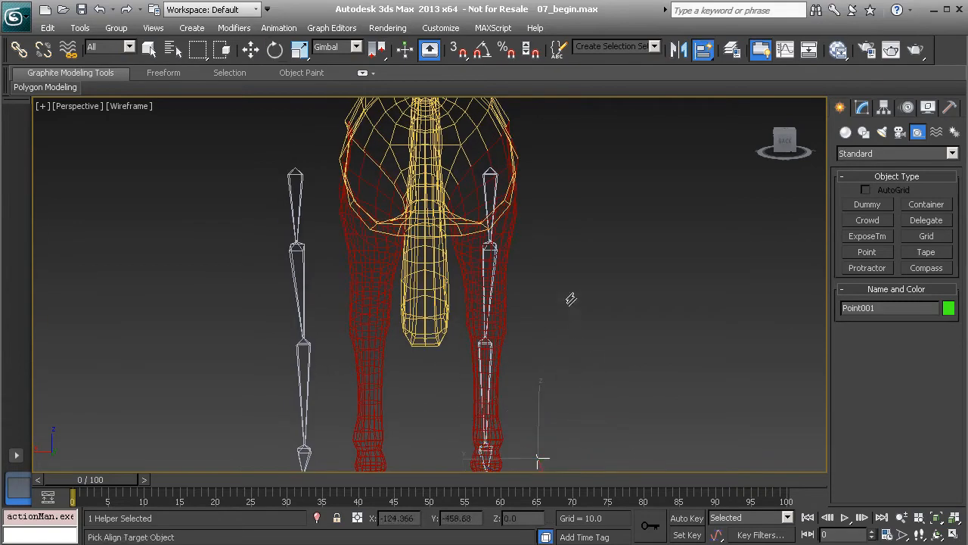
left_click(495, 193)
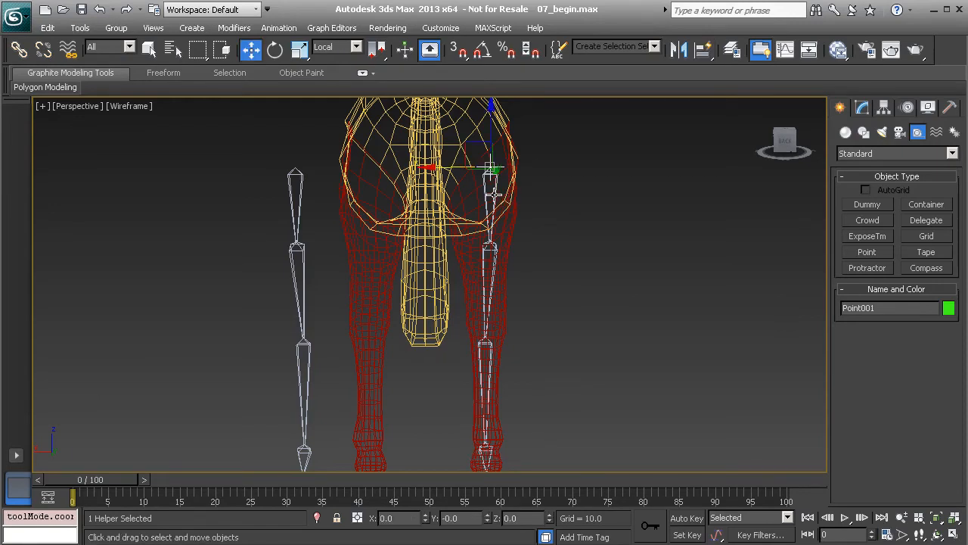
middle_click_drag(574, 325, 546, 320, "alt")
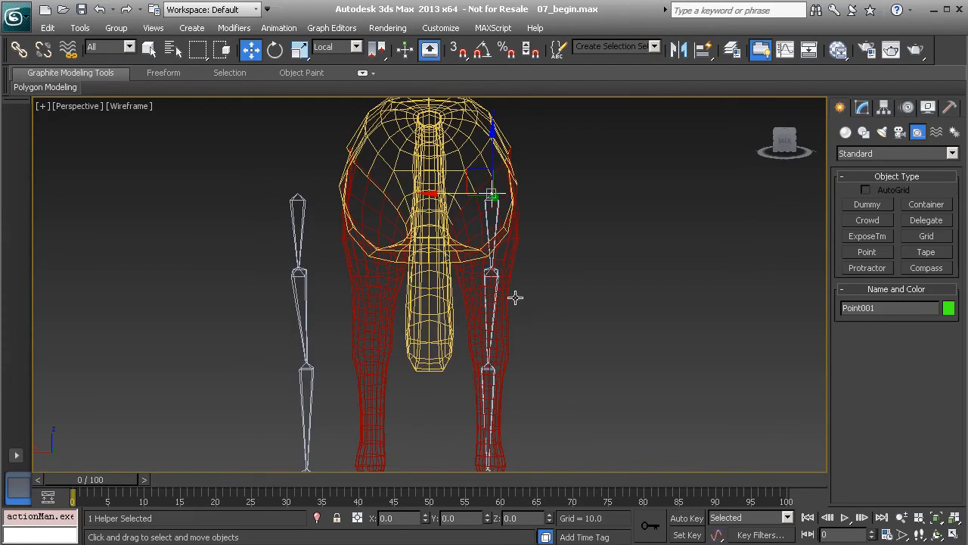
Step: Switch the reference coordinate system to World and set the Point helper's X position to 22.516
left_click(339, 48)
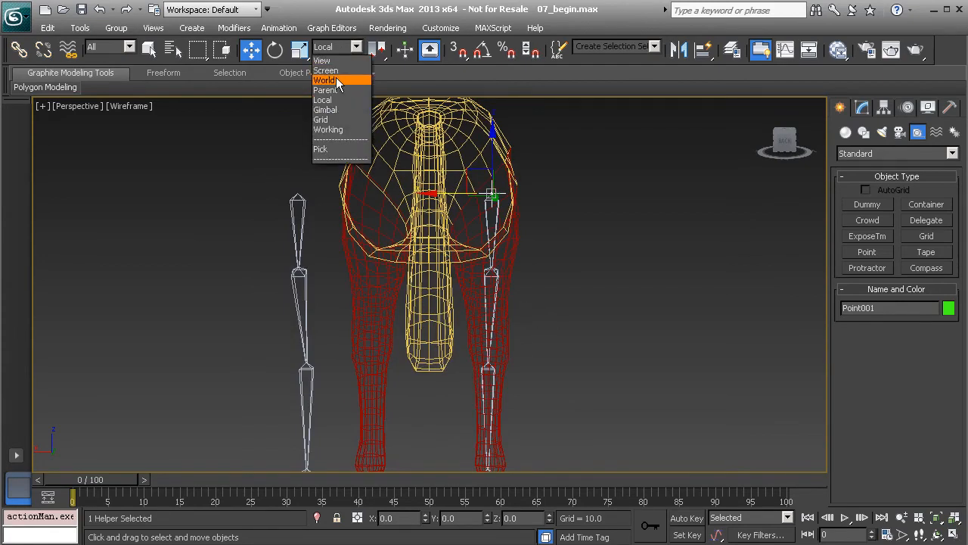
left_click(331, 79)
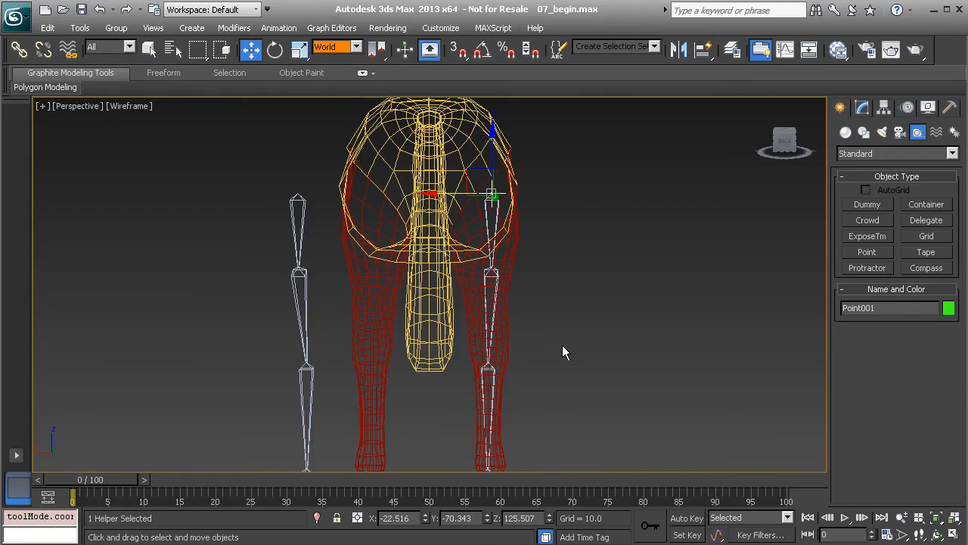
left_click(387, 520)
key("BackSpace")
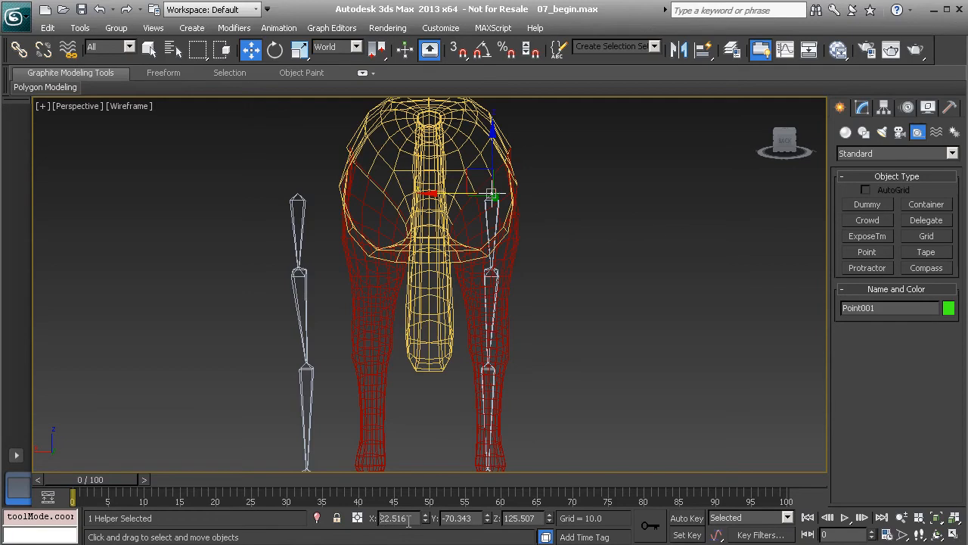
key("Return")
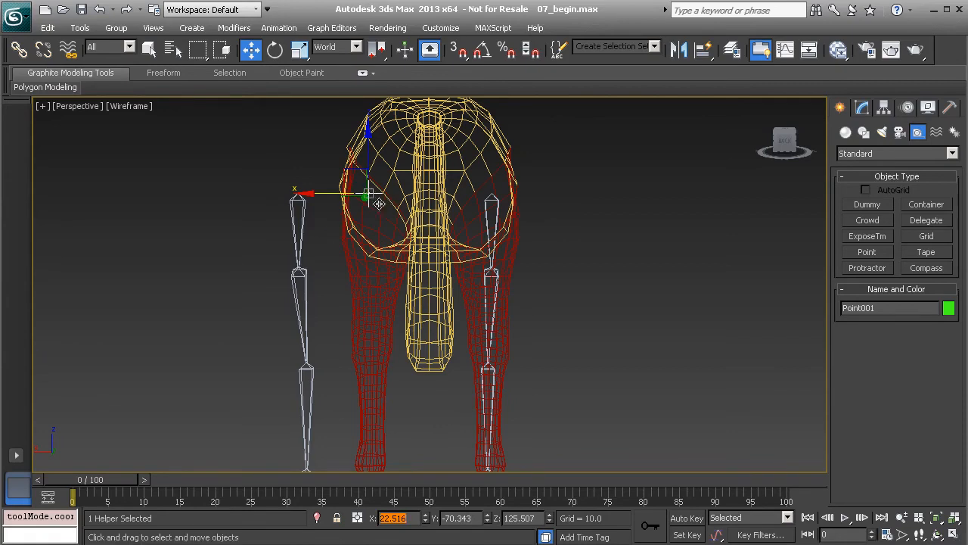
Step: Select the mirrored femur bone and quick-align it to the Point helper so the mirrored chain sits inside the right leg
left_click(302, 227)
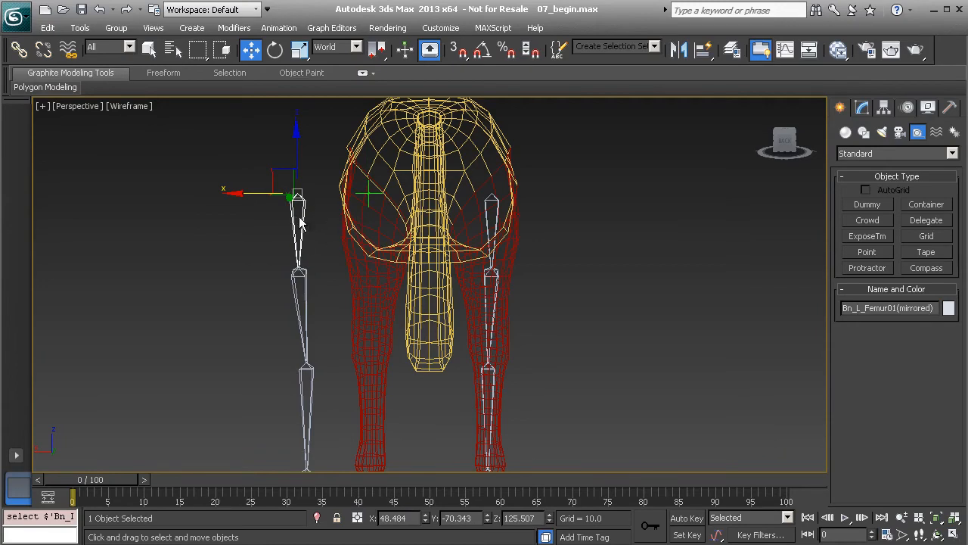
scroll(376, 288, "up", 4)
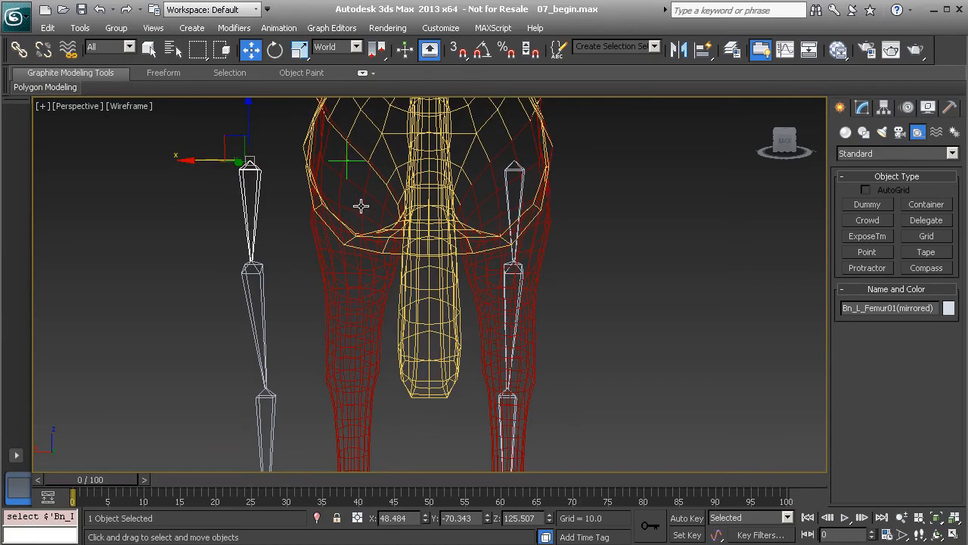
key("alt+a")
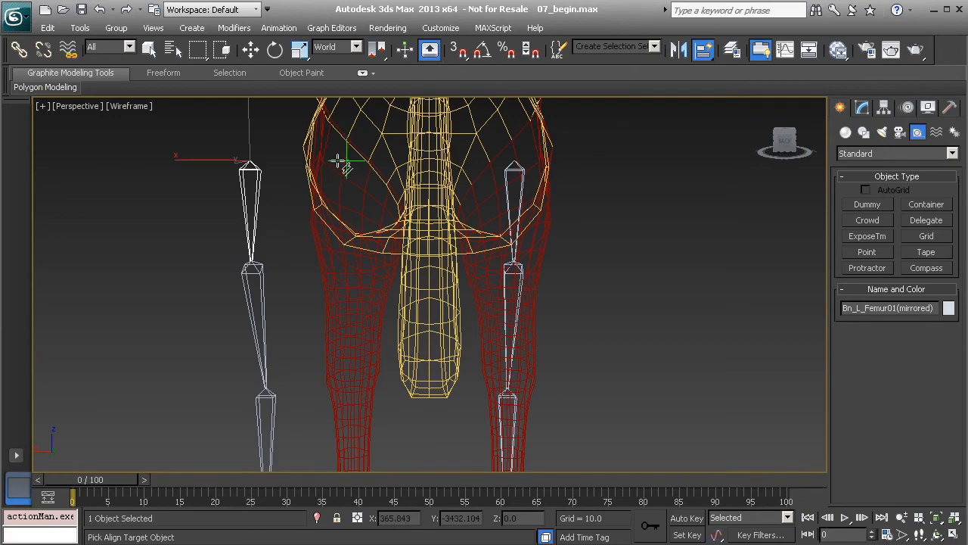
left_click(338, 162)
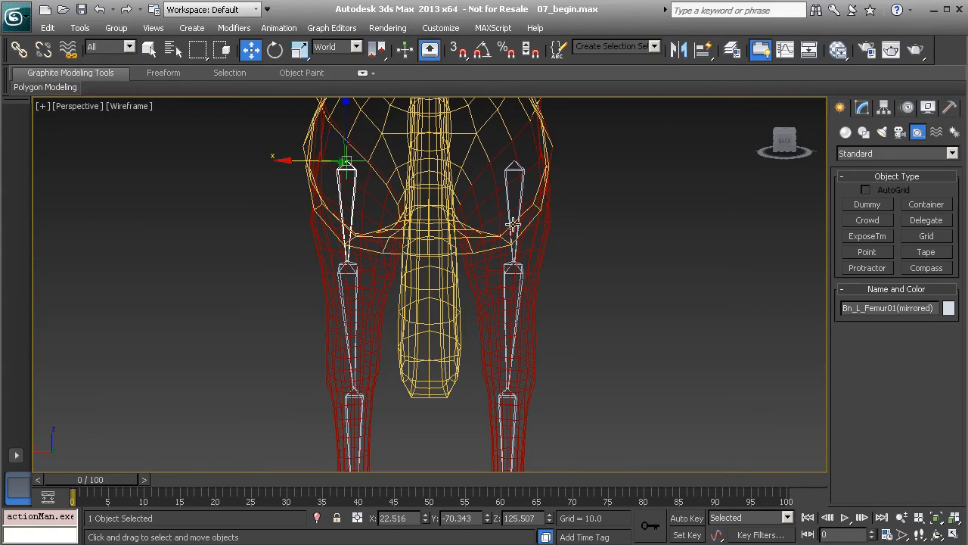
Step: Delete the Point helper at the top of the mirrored femur bone
scroll(488, 205, "down", 1)
scroll(435, 280, "down", 1)
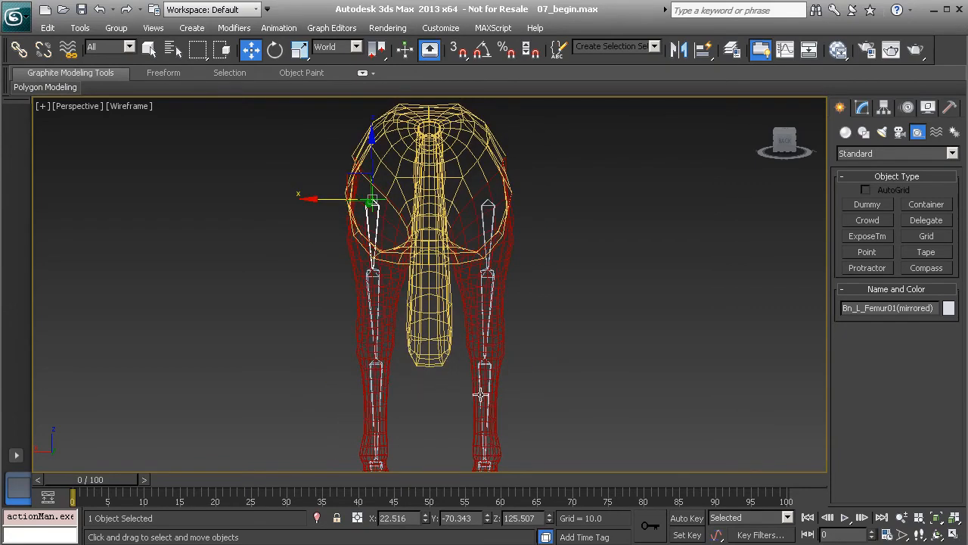
scroll(420, 163, "up", 5)
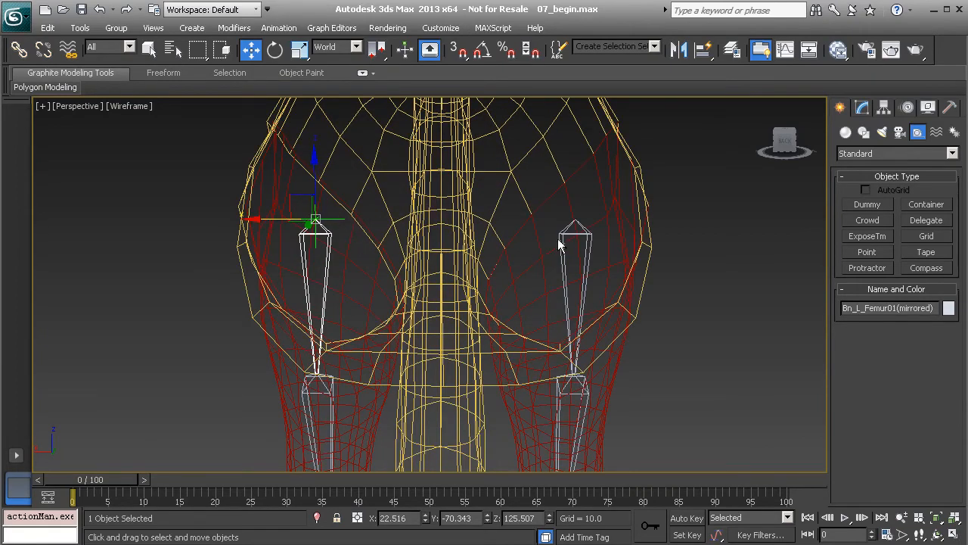
scroll(562, 244, "down", 5)
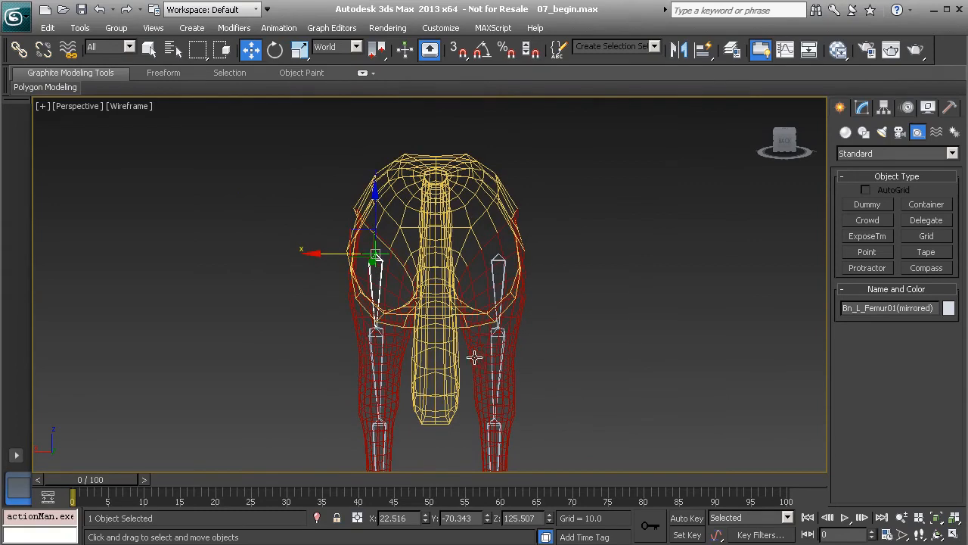
scroll(397, 333, "up", 3)
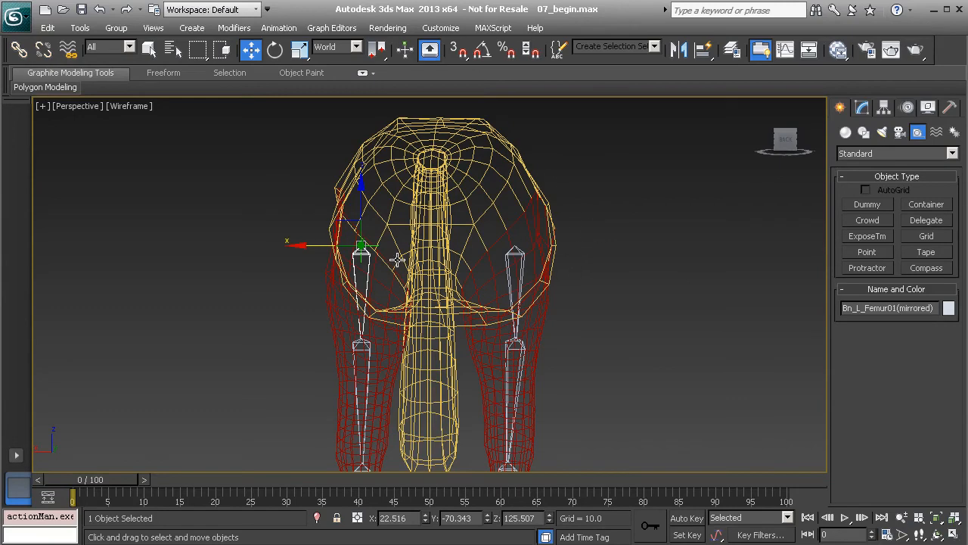
scroll(388, 305, "up", 3)
left_click(344, 224)
key("Delete")
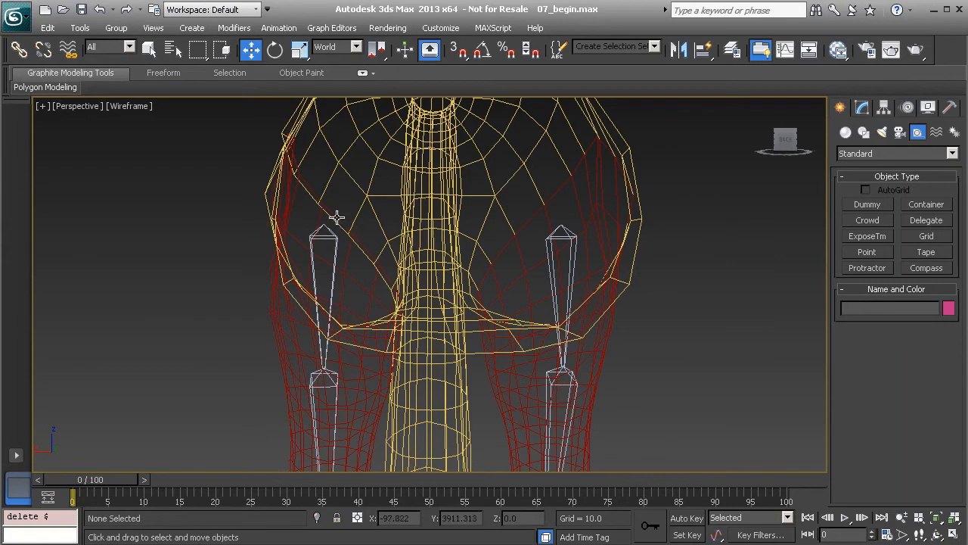
Step: Select the mirrored femur bone and rename it Bn_R_Femur01
middle_click_drag(368, 244, 446, 246, "alt")
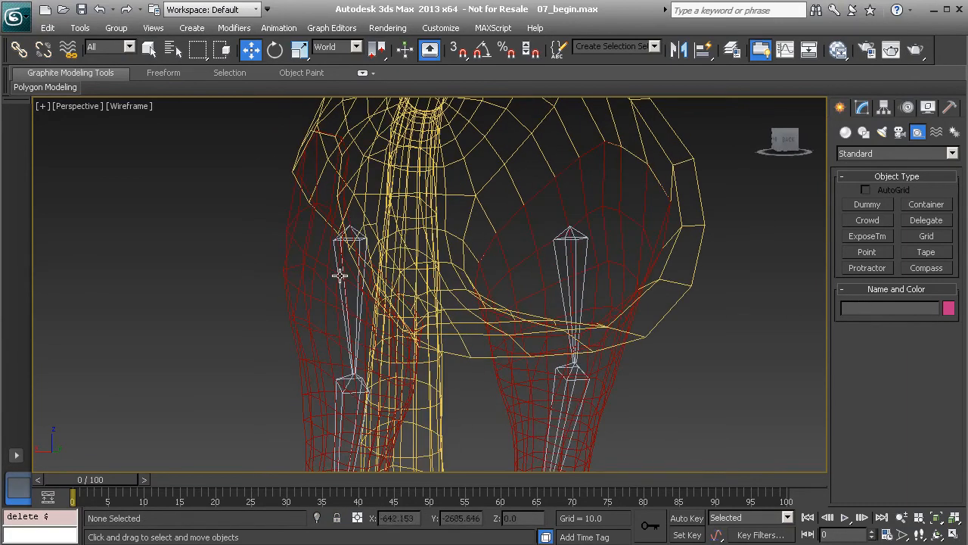
left_click(344, 299)
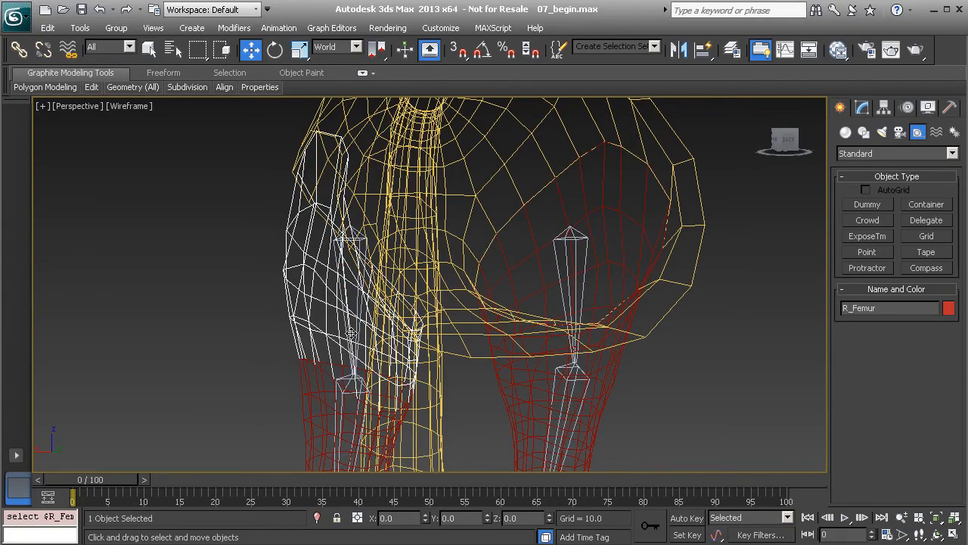
left_click(354, 333)
middle_click_drag(370, 364, 368, 295)
middle_click_drag(303, 298, 686, 347, "alt")
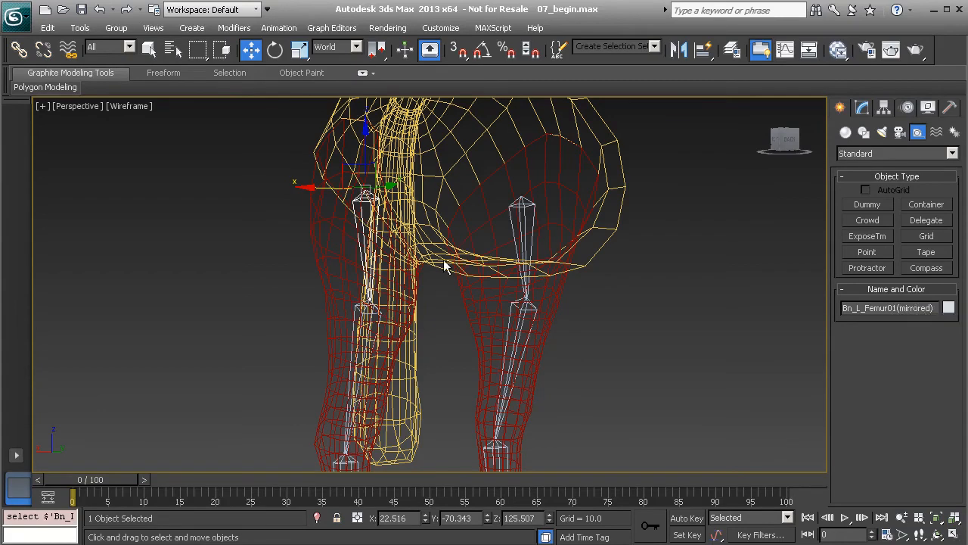
middle_click_drag(458, 310, 456, 268)
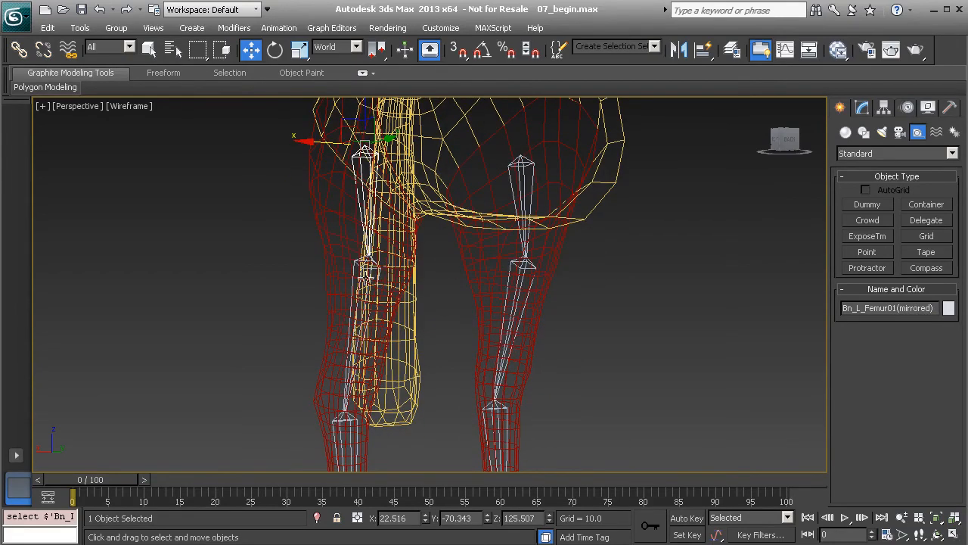
middle_click_drag(375, 312, 361, 193)
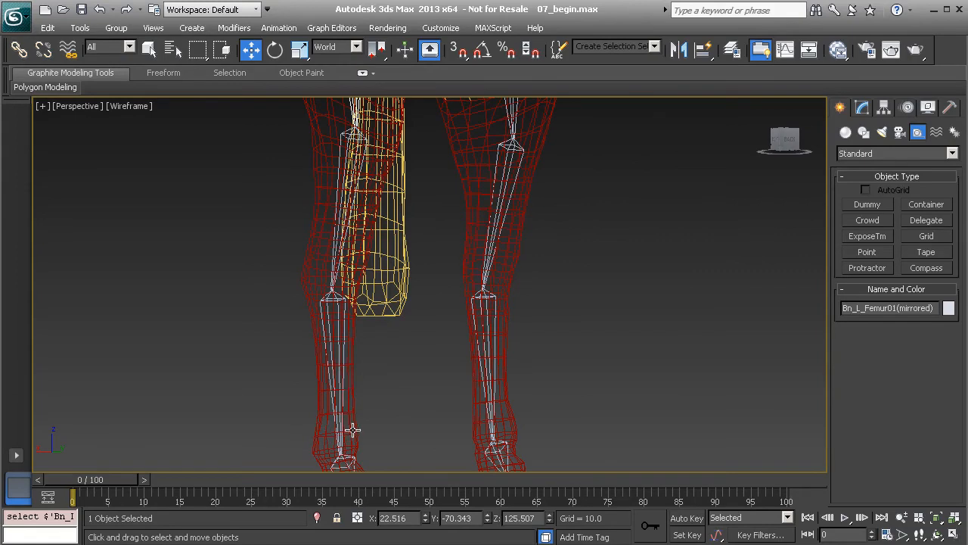
middle_click_drag(346, 444, 329, 363)
middle_click_drag(316, 280, 367, 378)
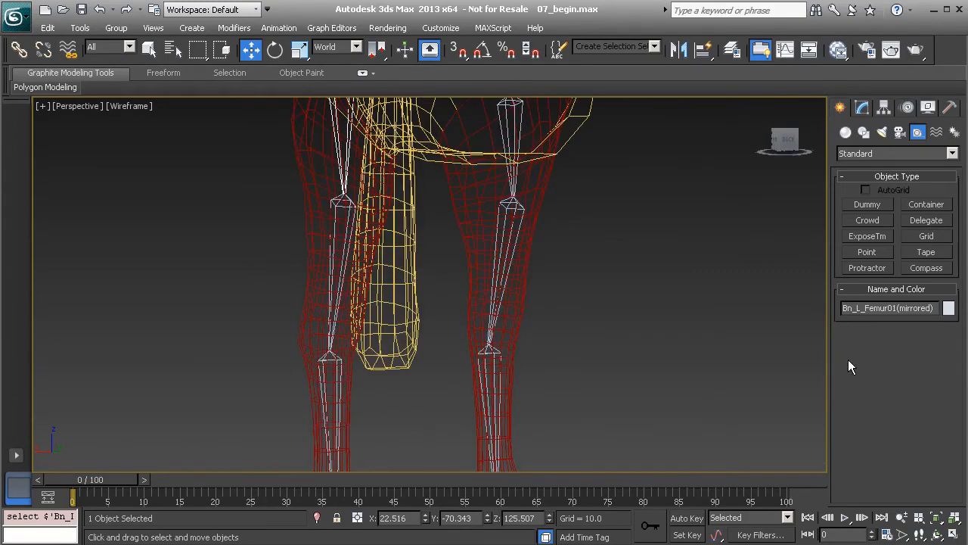
left_click_drag(898, 310, 939, 314)
key("BackSpace")
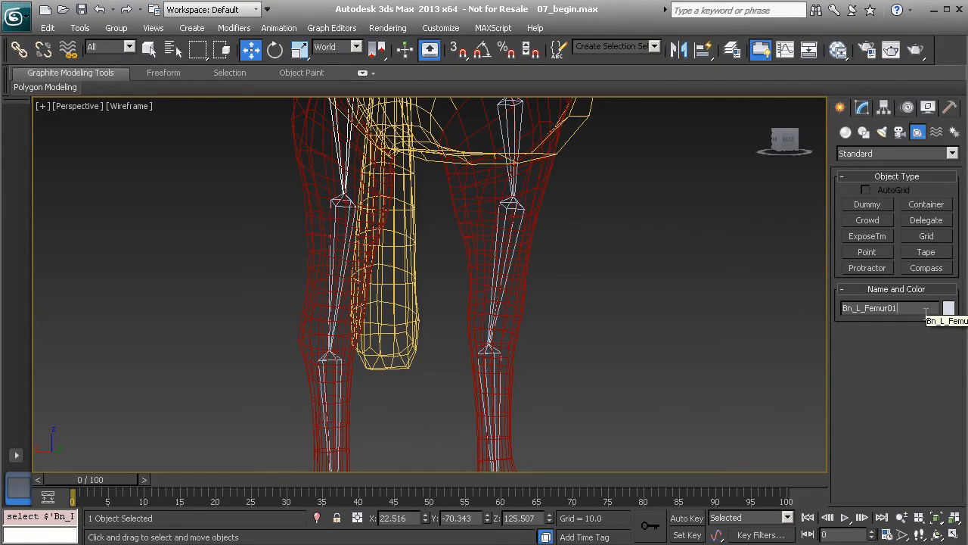
left_click(863, 307)
key("BackSpace")
type("R")
key("Return")
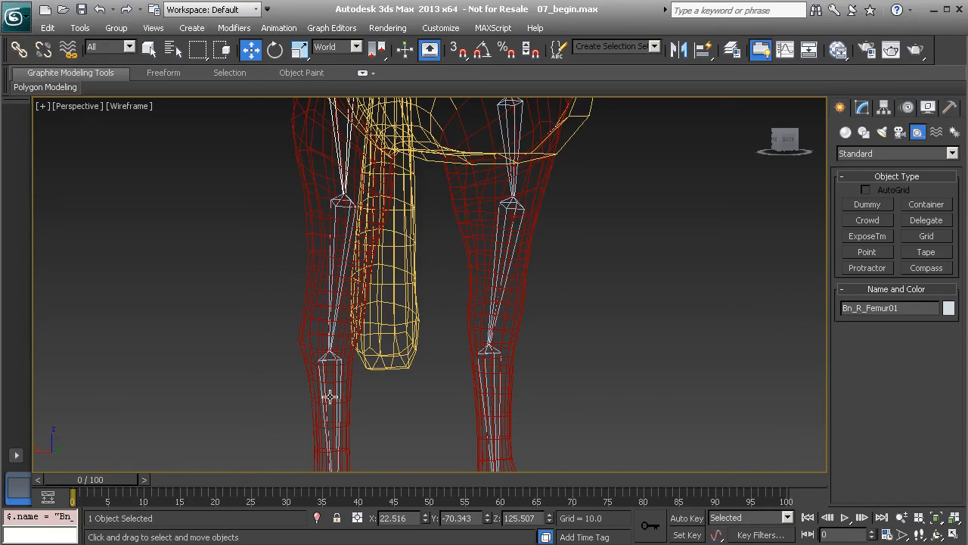
Step: Select the mirrored tibia bone and rename it Bn_R_Tibia01
left_click(335, 213)
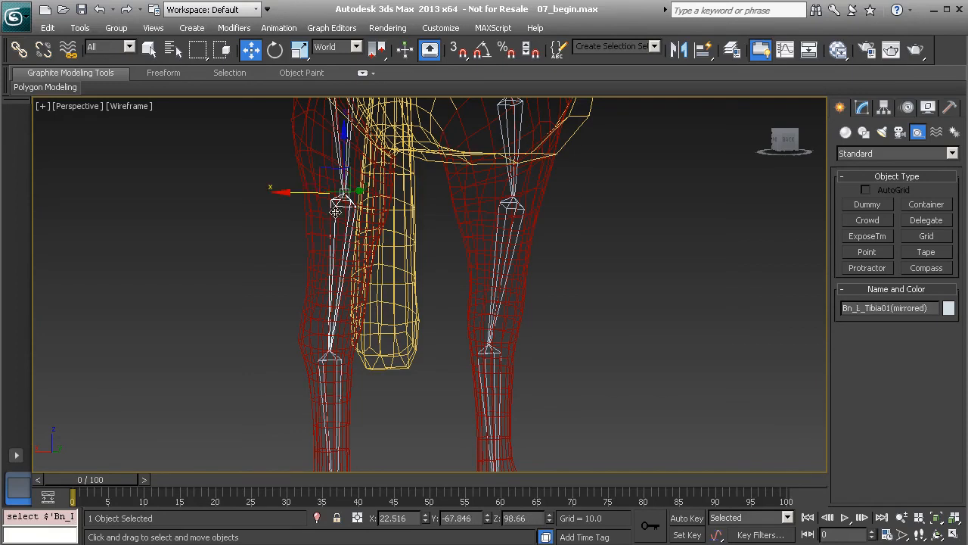
left_click_drag(936, 308, 892, 322)
key("Delete")
key("Return")
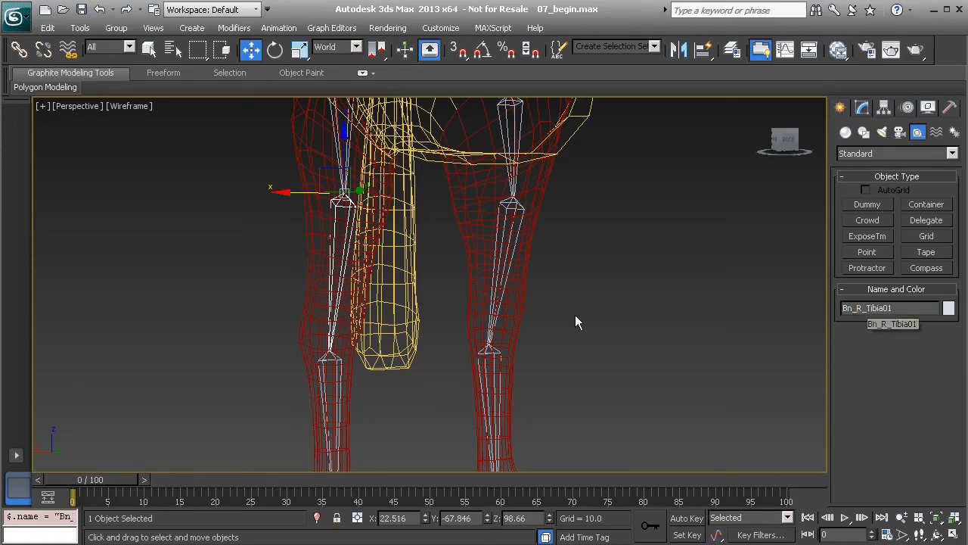
middle_click_drag(557, 247, 581, 350)
scroll(564, 290, "down", 4)
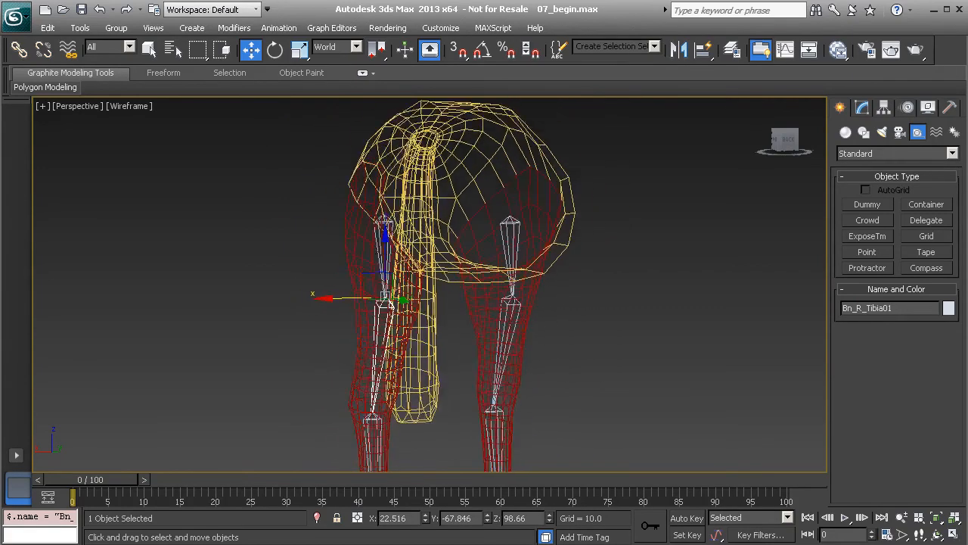
scroll(516, 326, "down", 2)
middle_click_drag(491, 331, 514, 262)
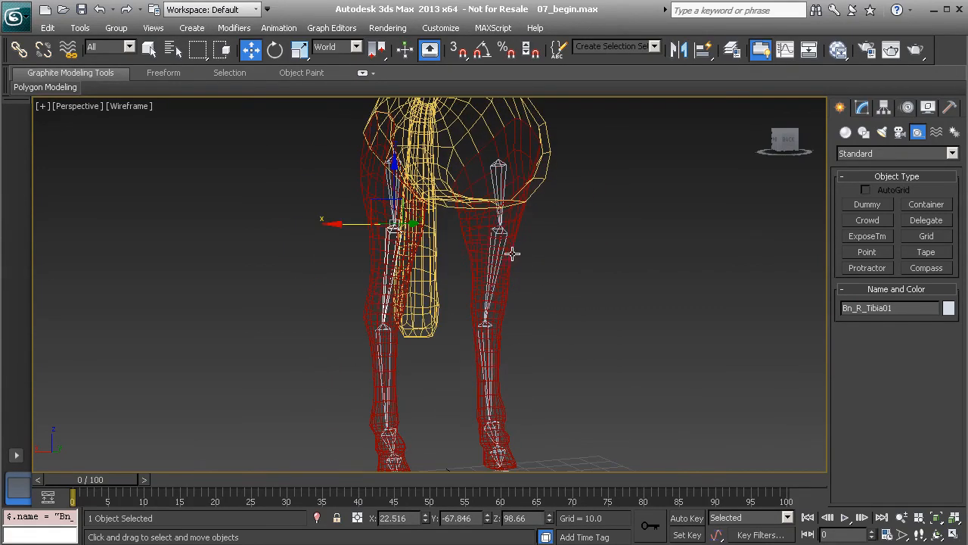
middle_click_drag(542, 295, 484, 307, "alt")
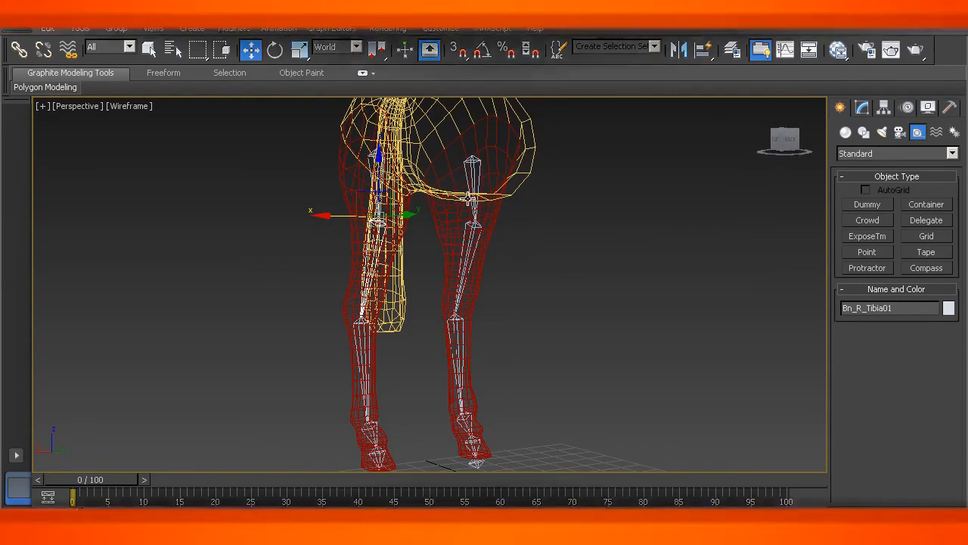